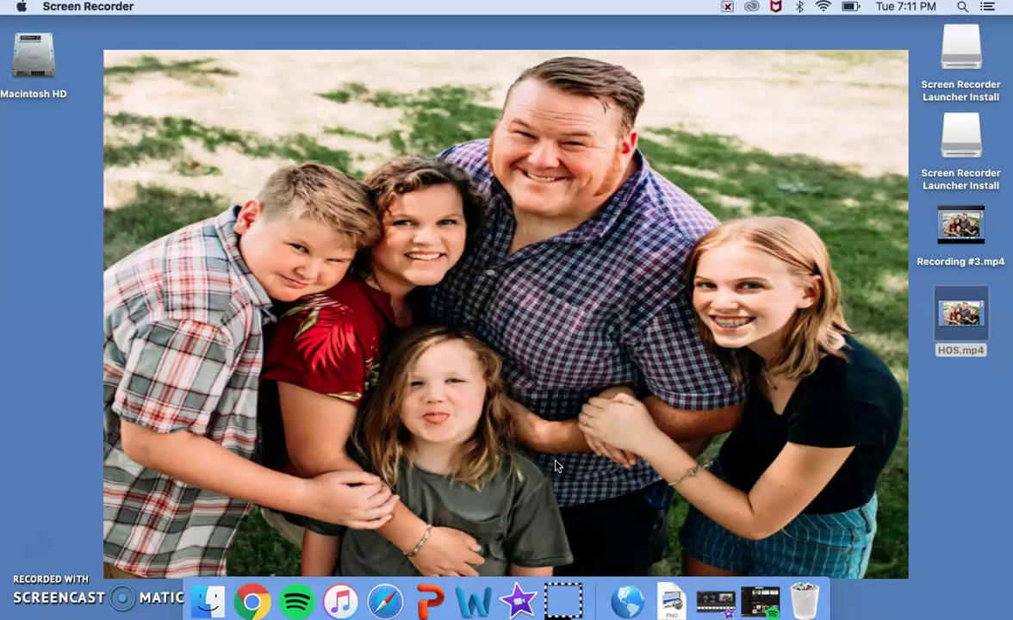
# Step: Switch to Chrome and bring up the HOS Pre Assessment spreadsheet
pyautogui.click(259, 601)
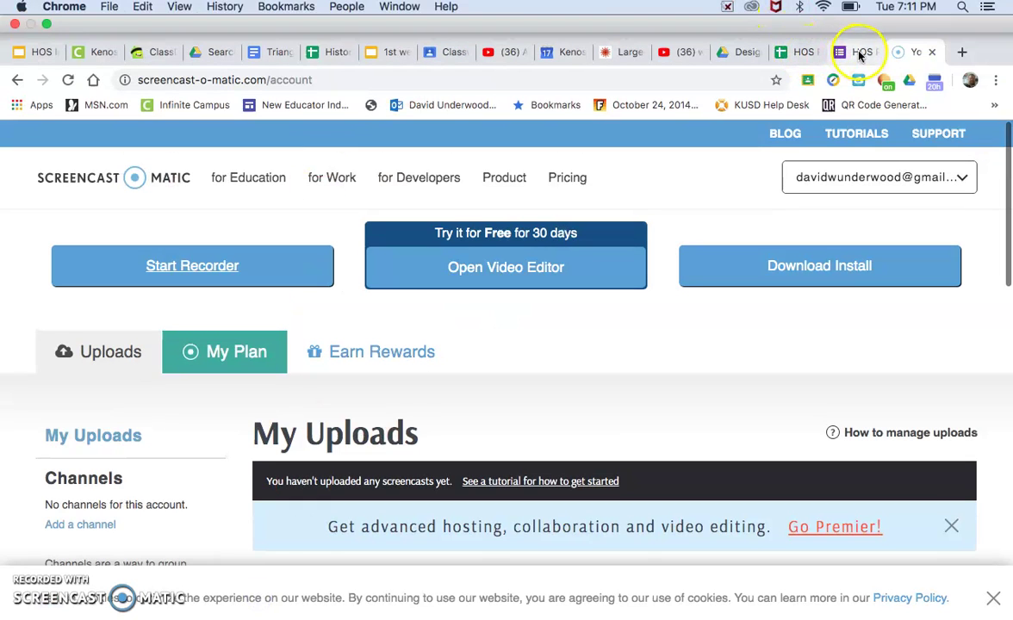
pyautogui.click(859, 55)
pyautogui.click(797, 52)
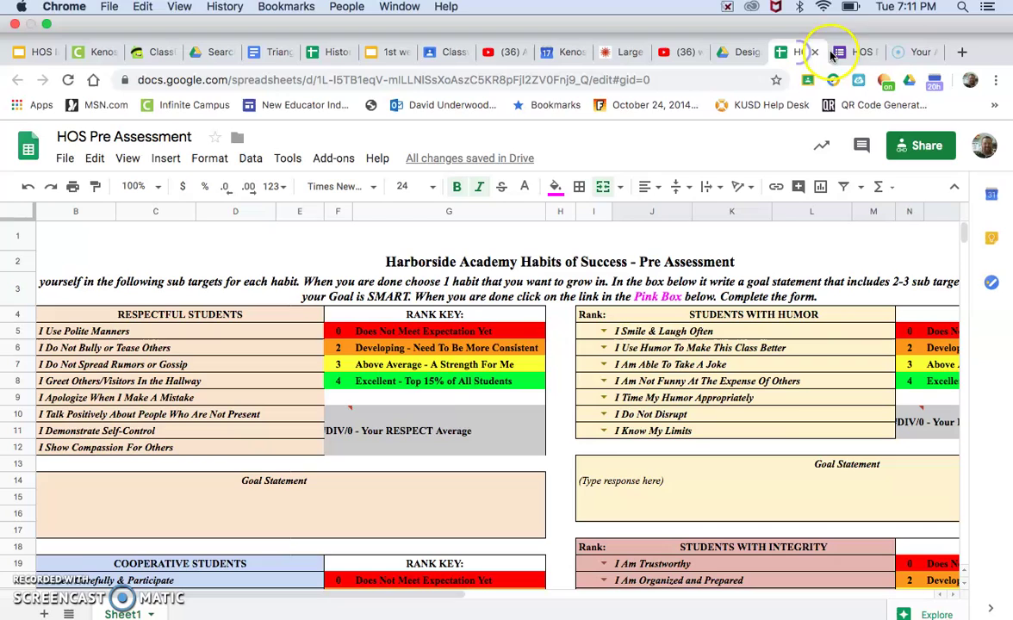
# Step: Read the ranking and goal-writing instructions above the habit tables, along with the rank keys for Respectful Students and Students with Humor
pyautogui.hscroll(2, 457, 396)
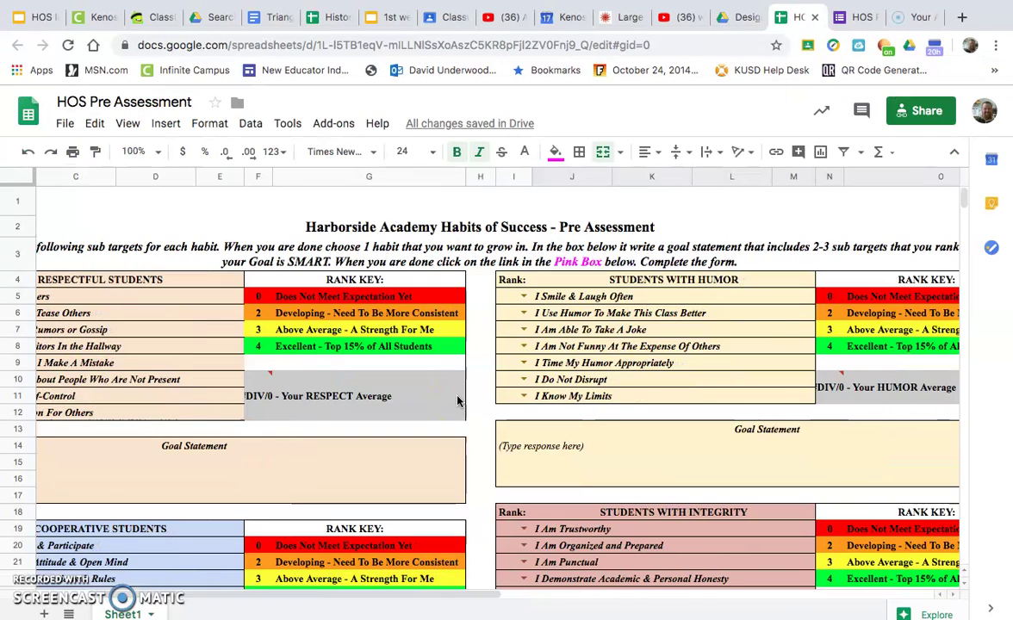
pyautogui.hscroll(-3, 606, 363)
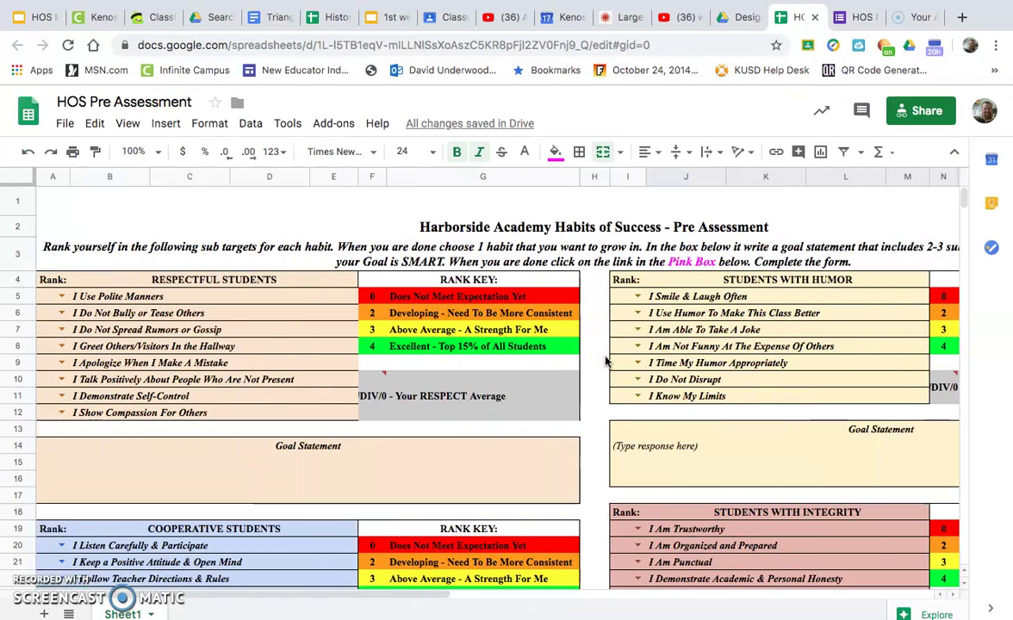
pyautogui.scroll(-3, 606, 363)
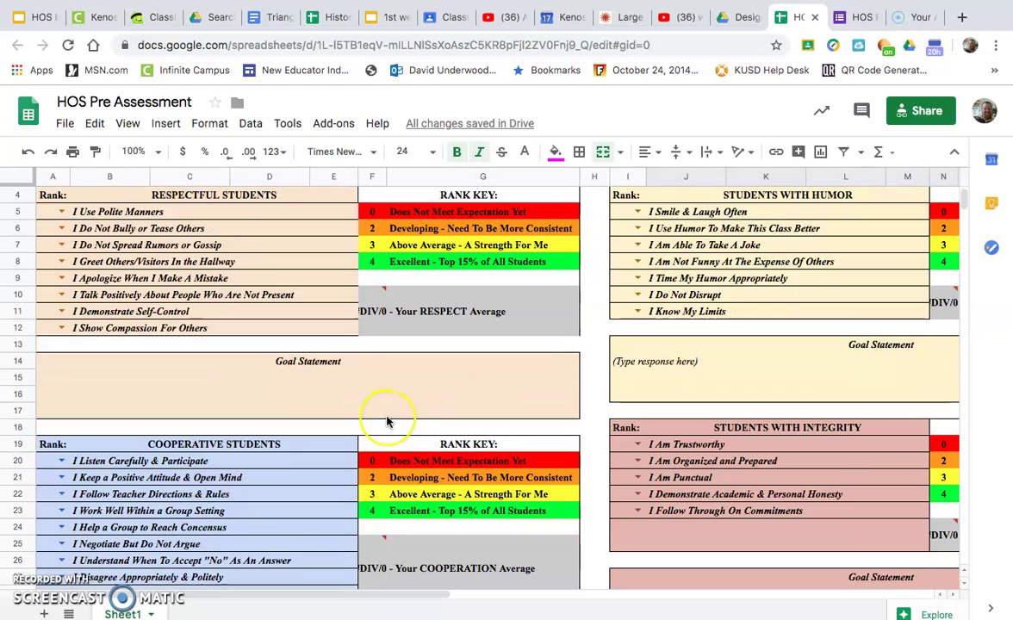
pyautogui.scroll(5, 387, 421)
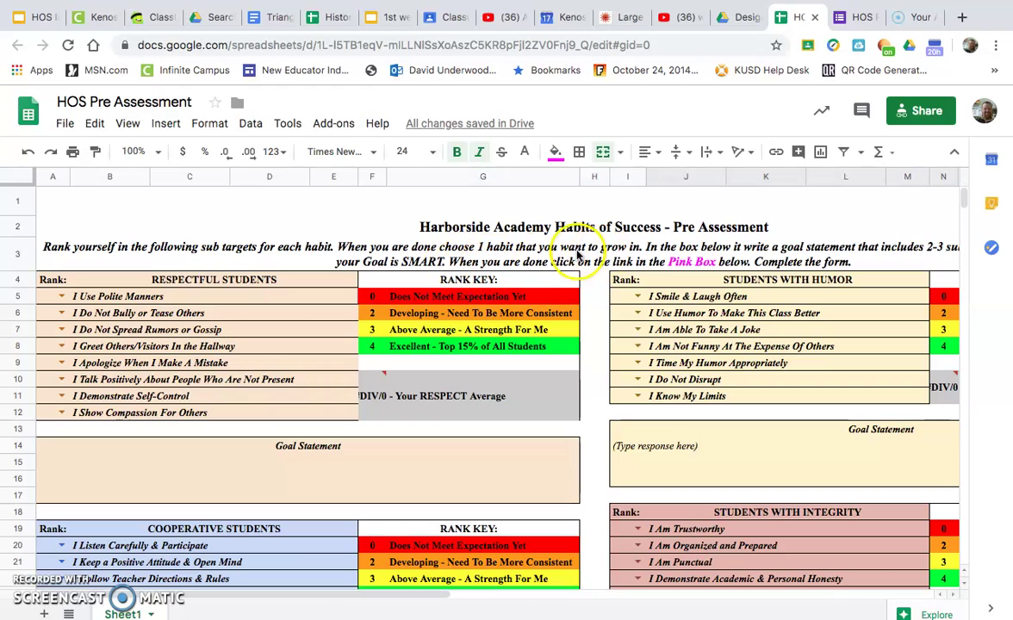
pyautogui.hscroll(2, 586, 250)
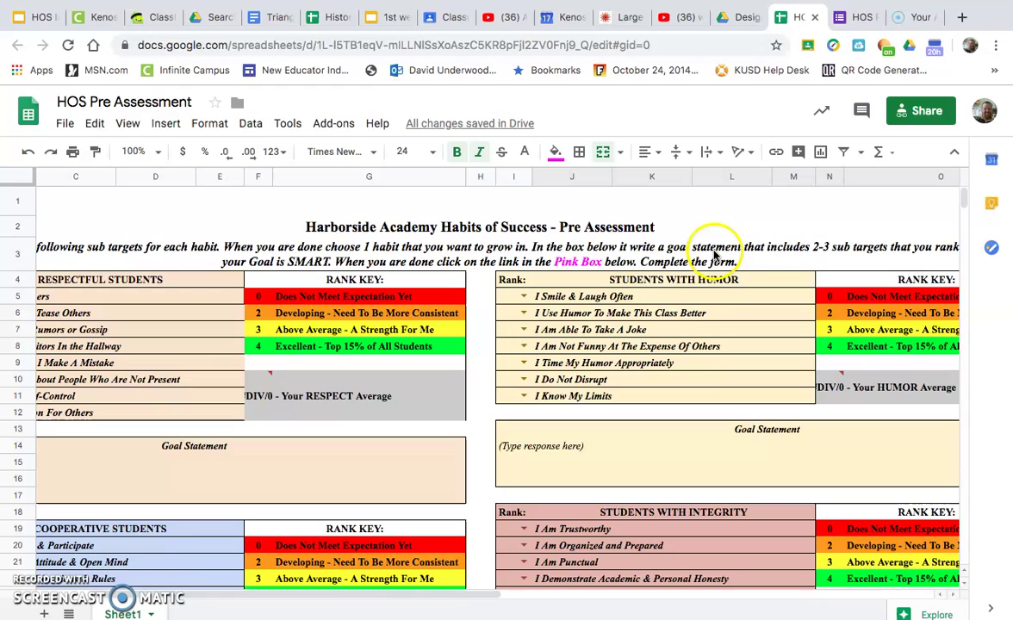
pyautogui.hscroll(3, 775, 256)
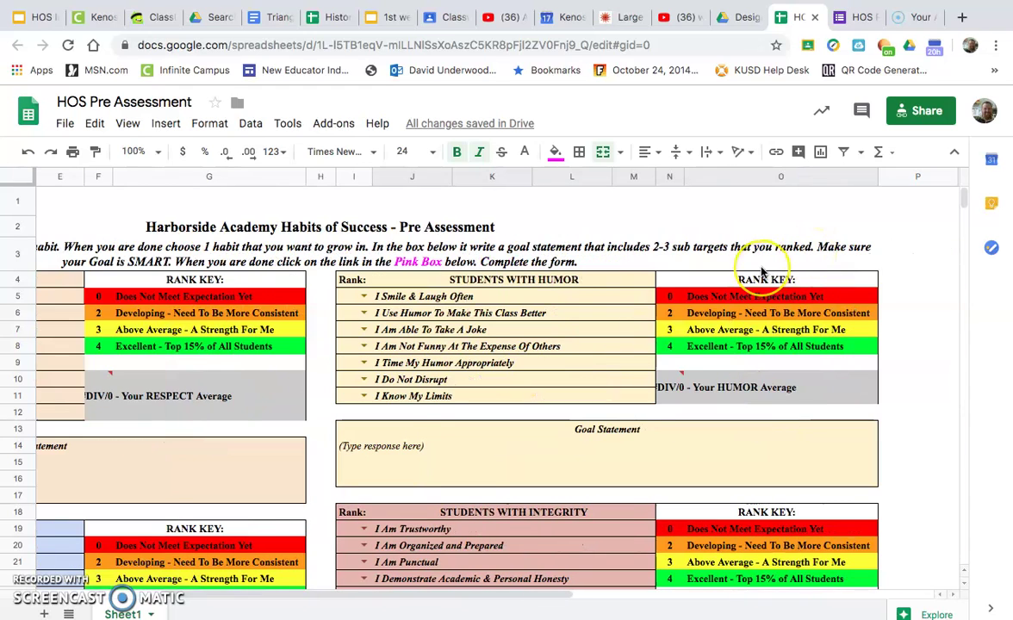
pyautogui.hscroll(-2, 741, 263)
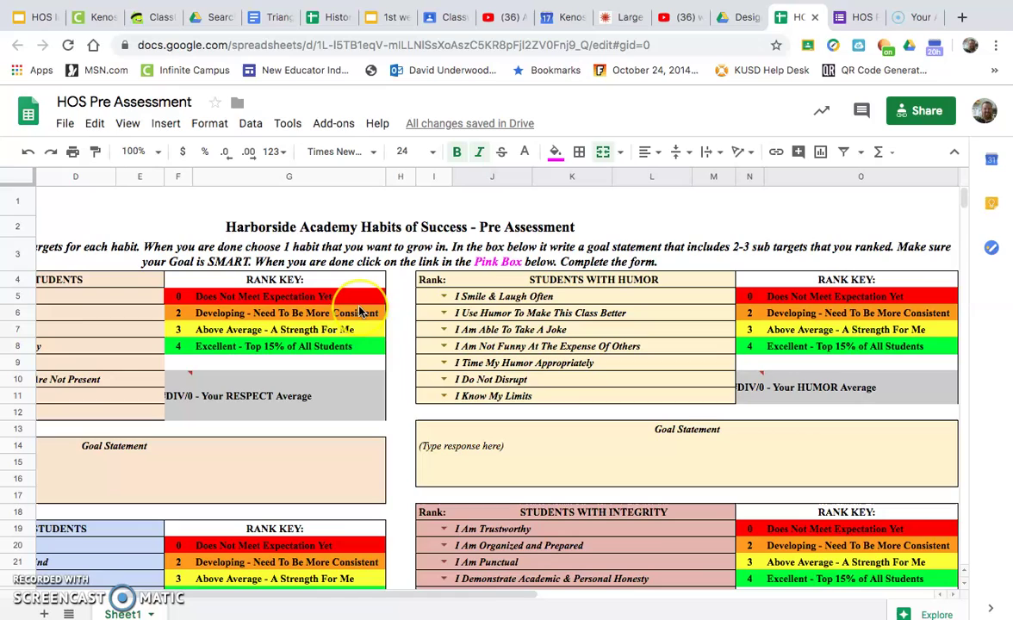
pyautogui.hscroll(-2, 370, 323)
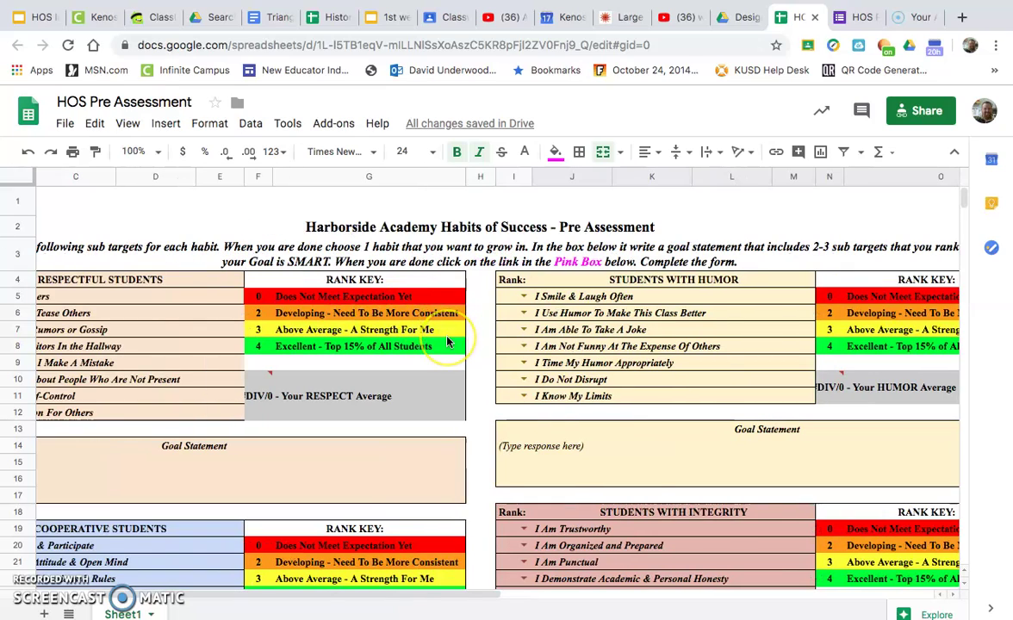
# Step: Look over the remaining habit sections down to the pink survey link and return to the start of the sheet
pyautogui.scroll(-4, 446, 332)
pyautogui.scroll(-7, 448, 339)
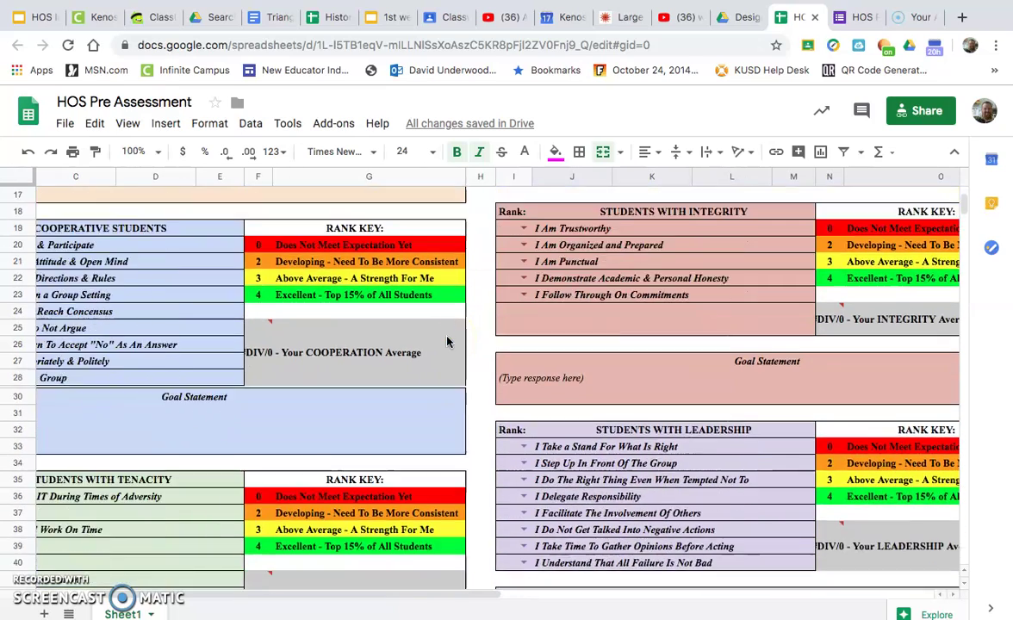
pyautogui.click(615, 458)
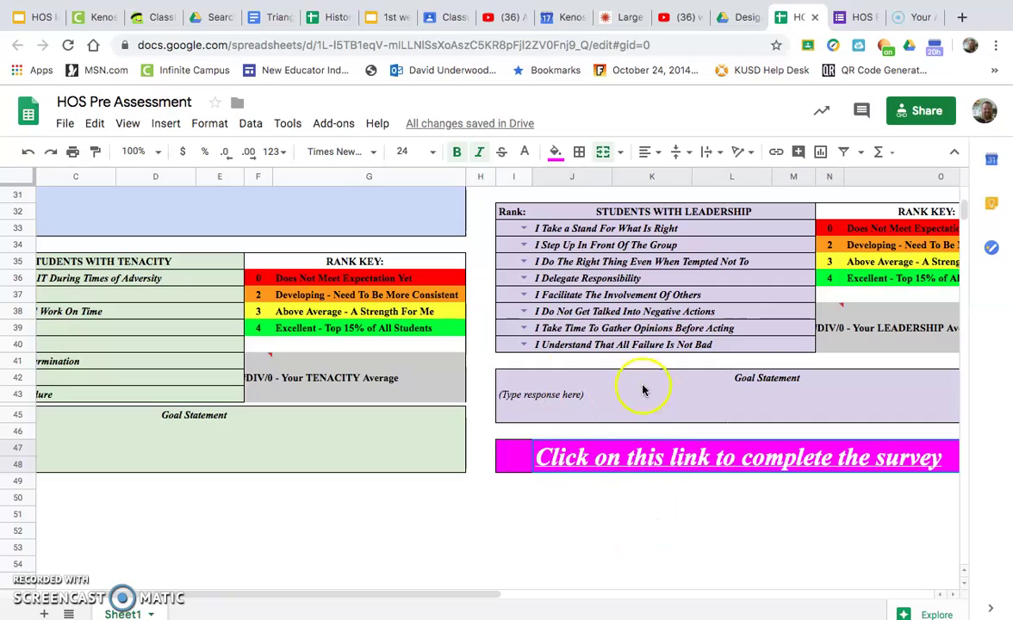
pyautogui.click(678, 458)
pyautogui.scroll(9, 642, 359)
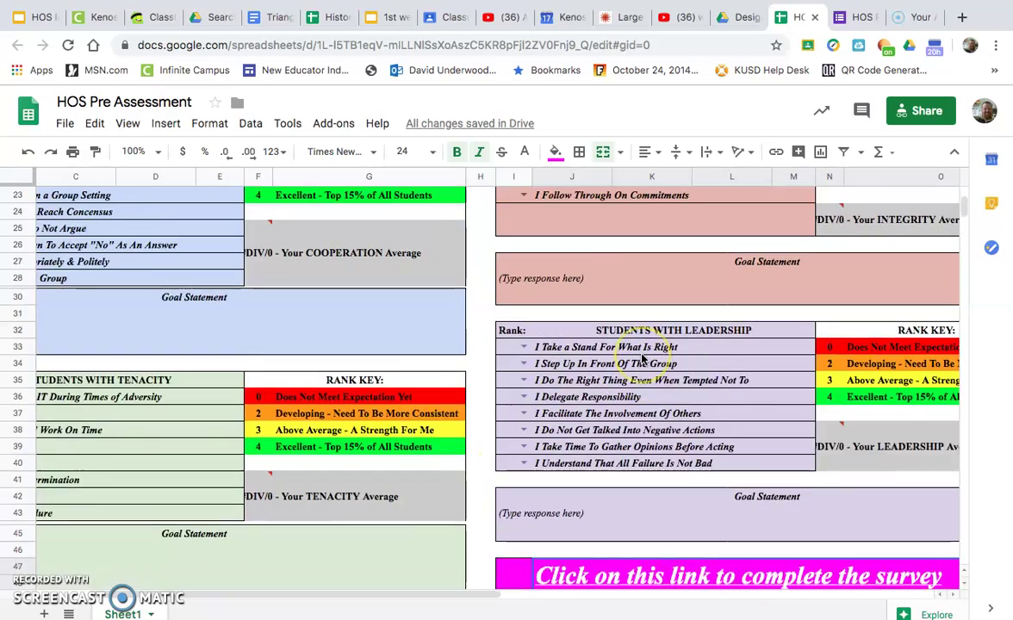
pyautogui.scroll(2, 642, 359)
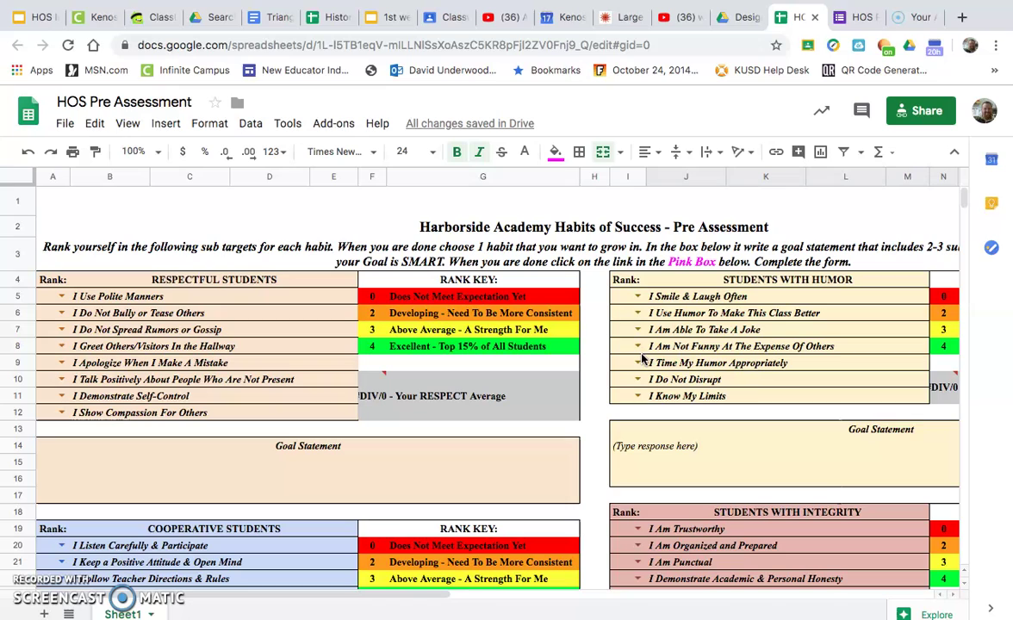
# Step: View the rank choices for "I Use Polite Manners" and look through the sub targets of the other habits
pyautogui.click(60, 298)
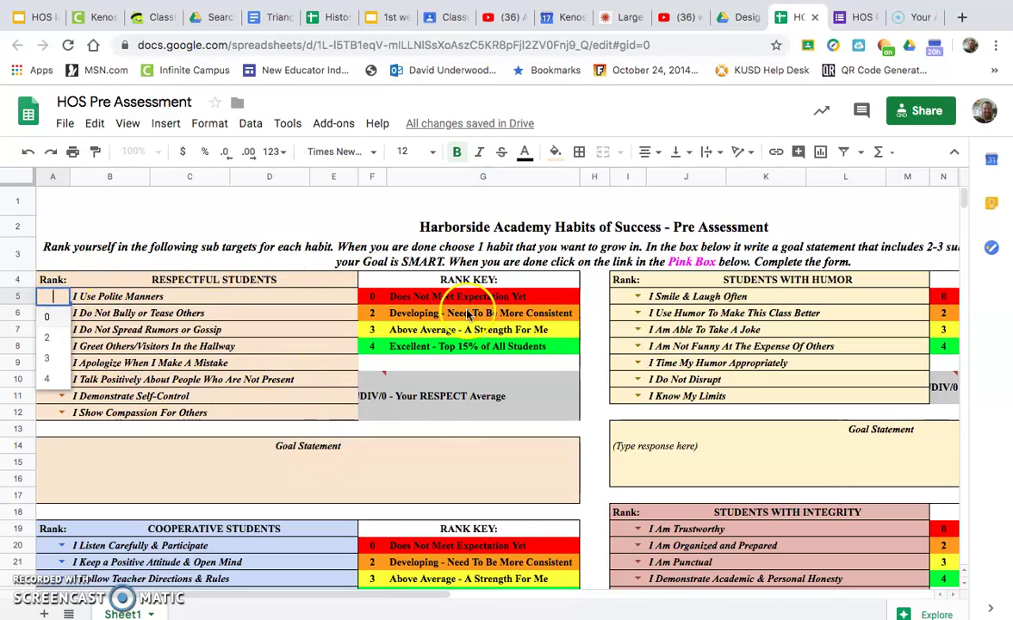
pyautogui.click(138, 472)
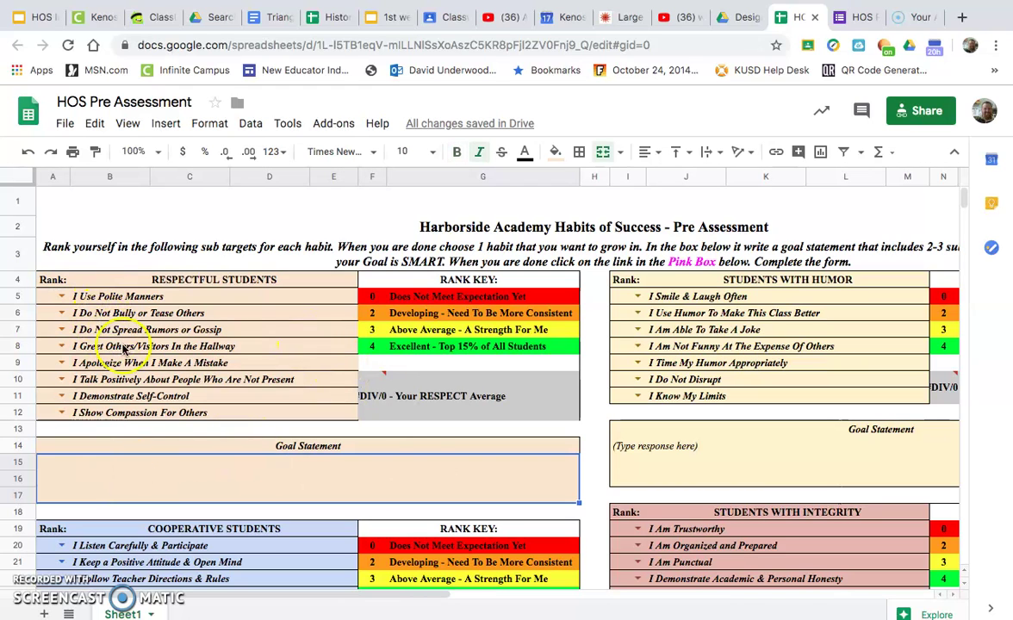
pyautogui.scroll(-10, 473, 389)
pyautogui.hscroll(5, 470, 386)
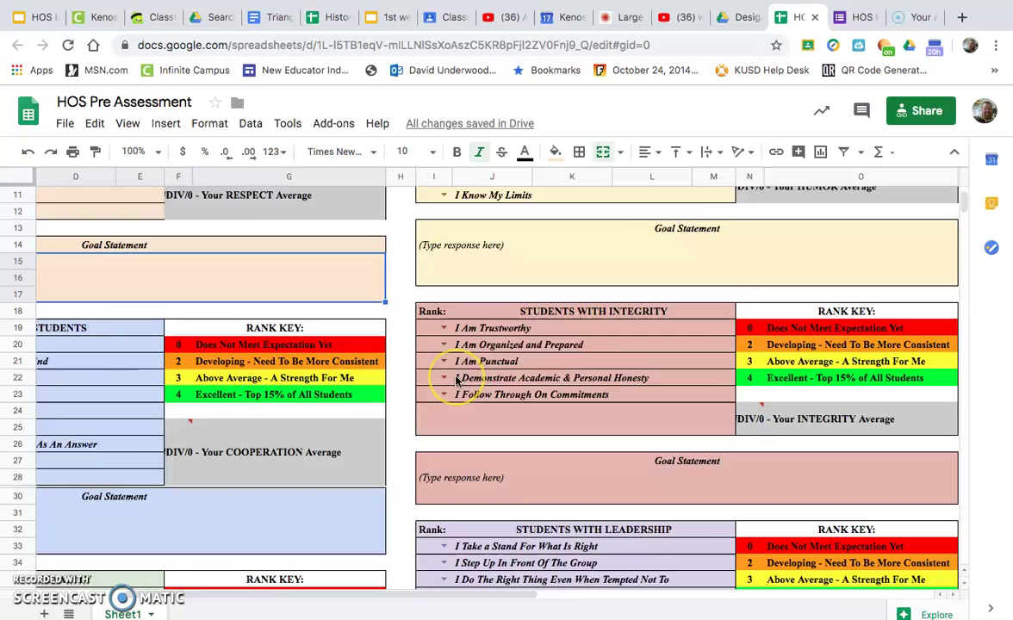
pyautogui.hscroll(-5, 457, 382)
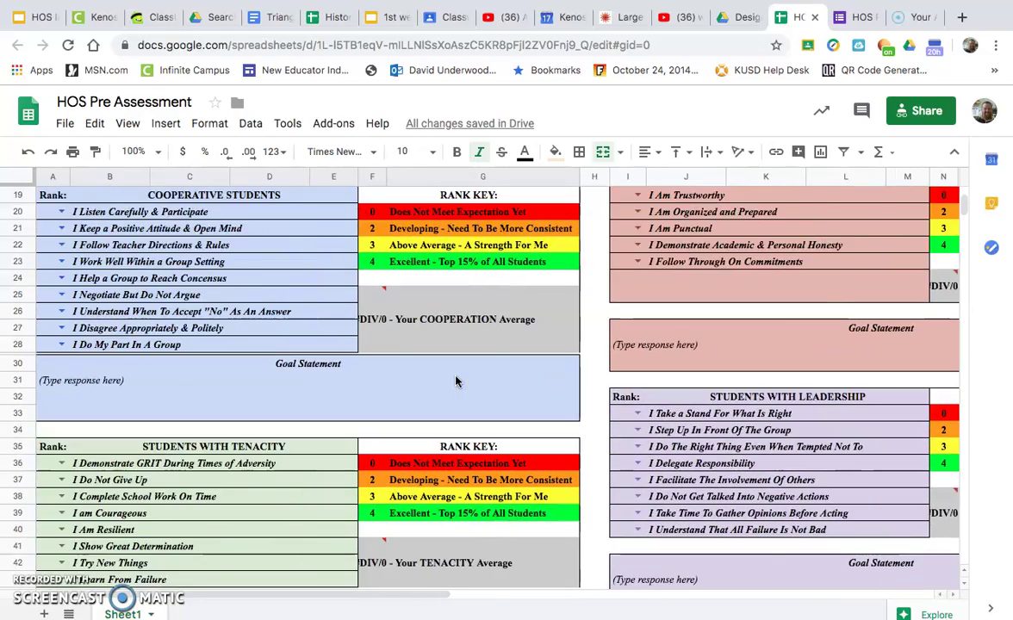
pyautogui.scroll(10, 457, 381)
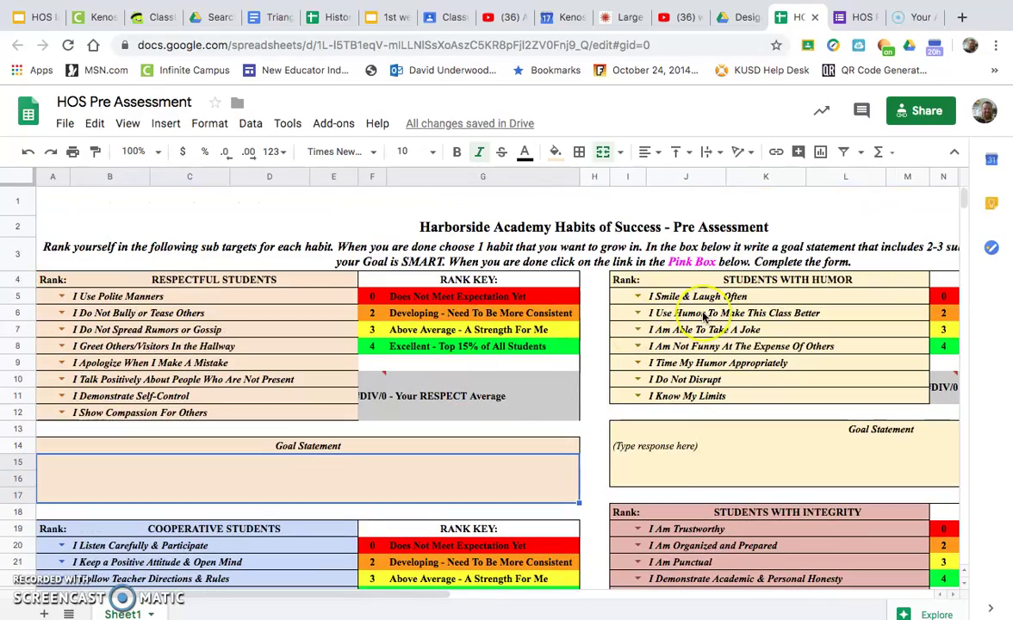
# Step: Open the response box of the Students with Humor goal statement for editing
pyautogui.scroll(-2, 703, 318)
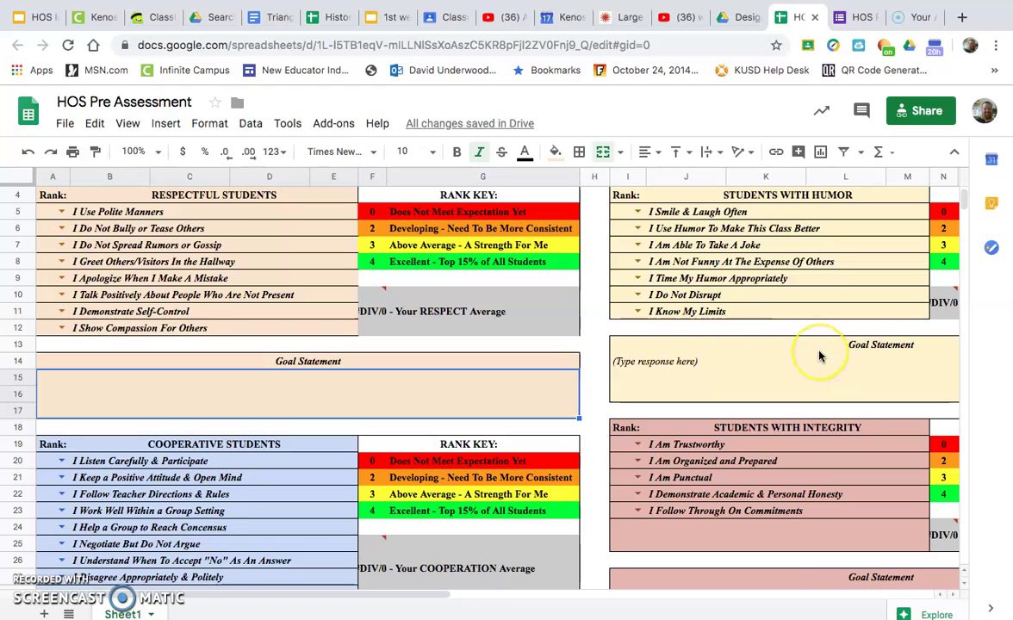
pyautogui.hscroll(2, 823, 356)
pyautogui.click(648, 358)
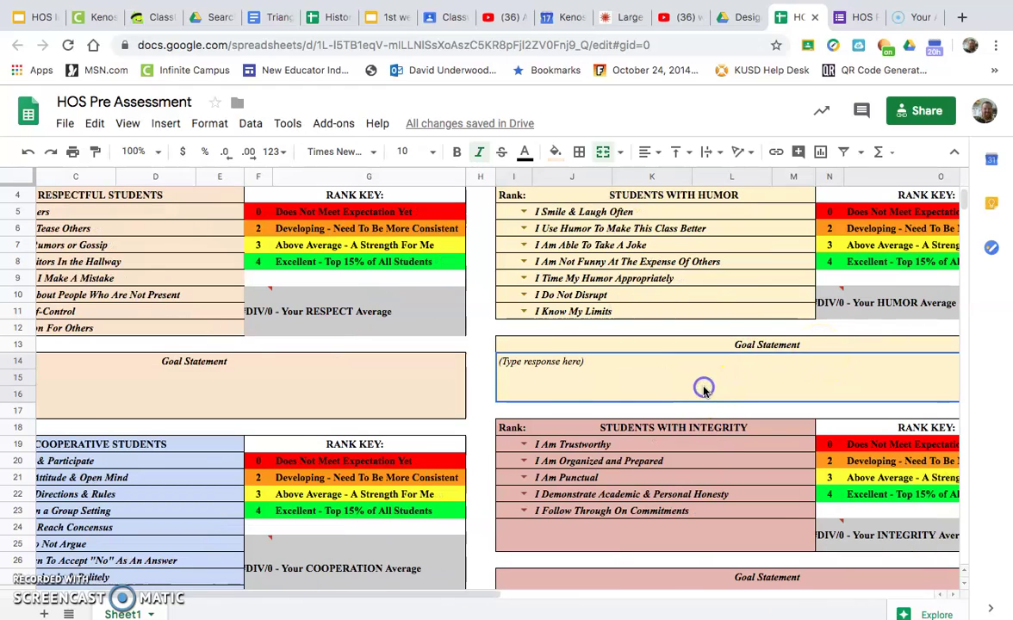
pyautogui.click(541, 375)
pyautogui.click(541, 375)
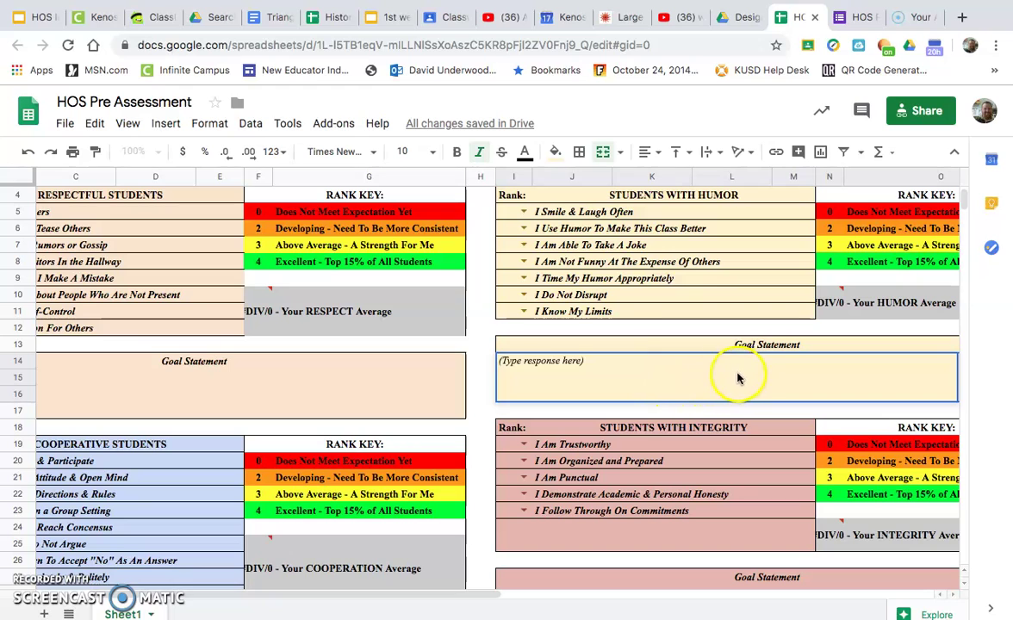
pyautogui.doubleClick(639, 389)
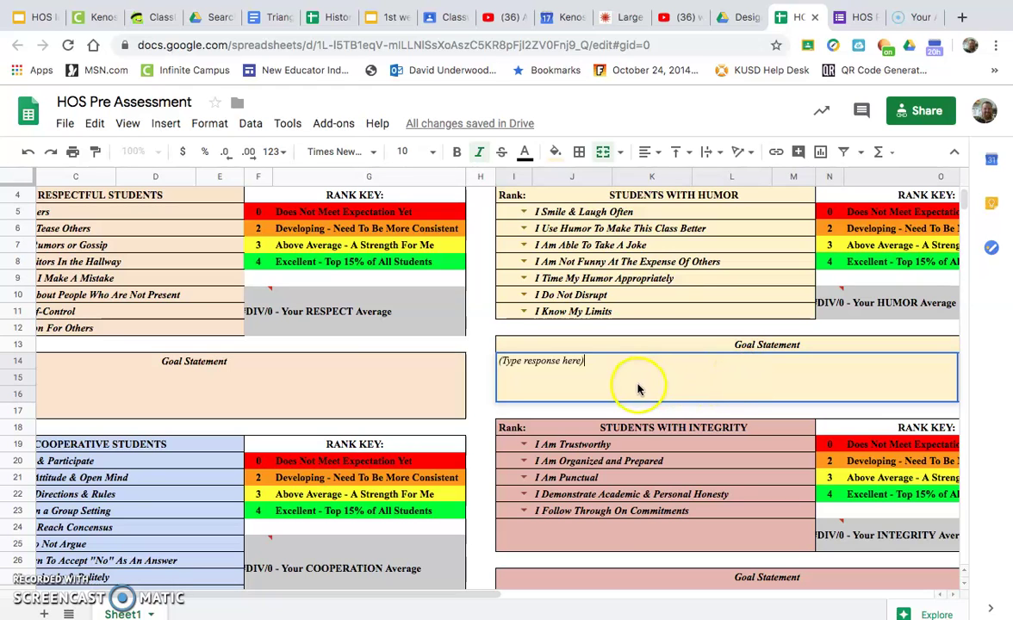
# Step: Leave the humor response as it is and select the goal statement box under Respectful Students
pyautogui.hscroll(-3, 296, 390)
pyautogui.scroll(-1, 297, 390)
pyautogui.click(294, 384)
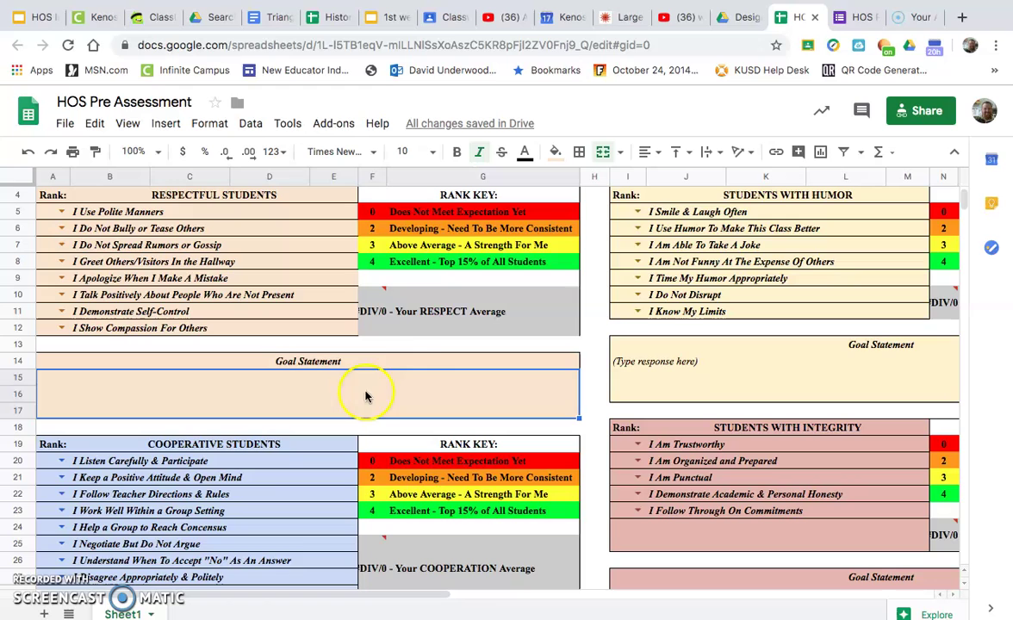
pyautogui.click(422, 345)
# Step: Open the survey form from the pink "Click on this link to complete the survey" box below Students with Leadership
pyautogui.scroll(-5, 508, 396)
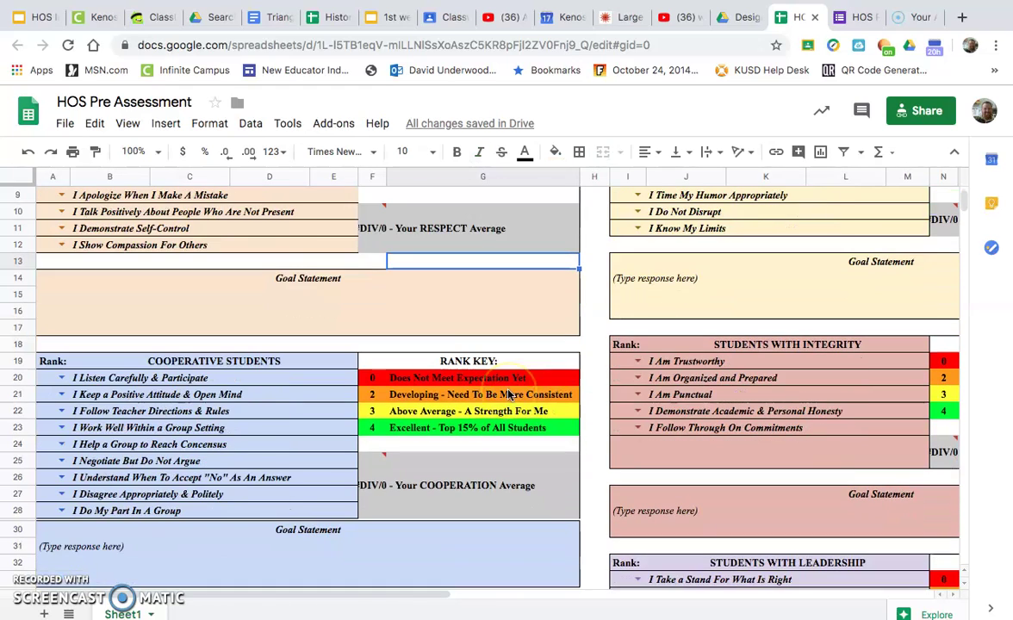
pyautogui.scroll(-1, 696, 405)
pyautogui.hscroll(1, 696, 405)
pyautogui.hscroll(2, 697, 407)
pyautogui.scroll(-4, 696, 407)
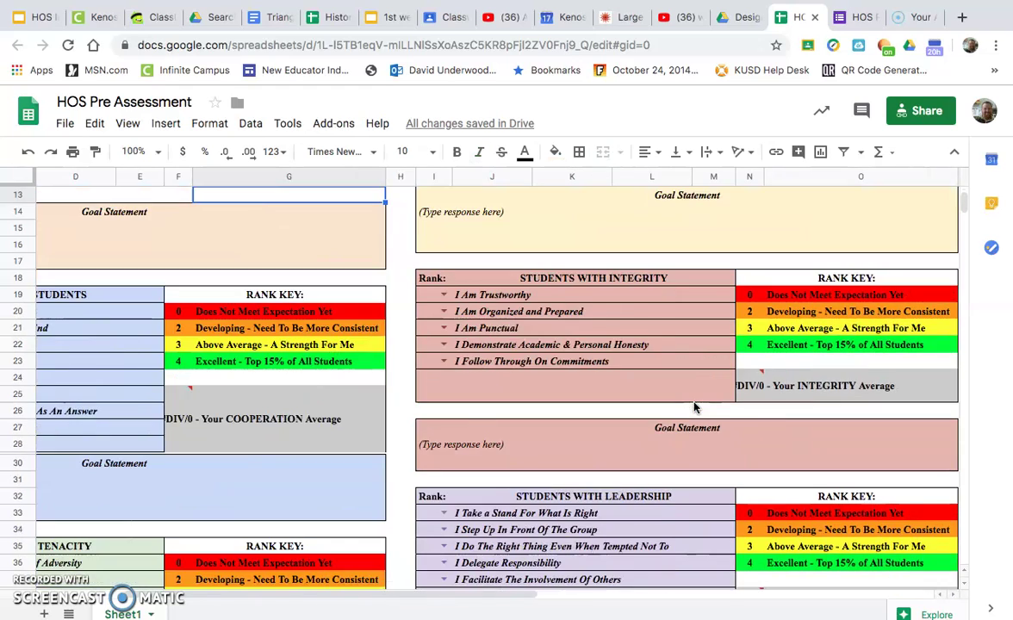
pyautogui.scroll(-3, 696, 406)
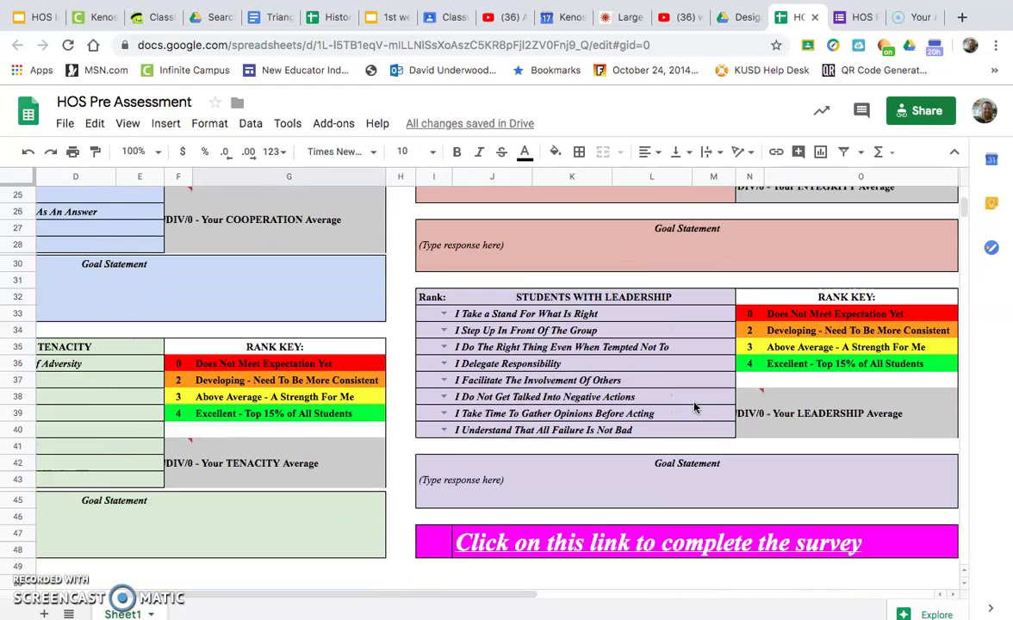
pyautogui.click(713, 535)
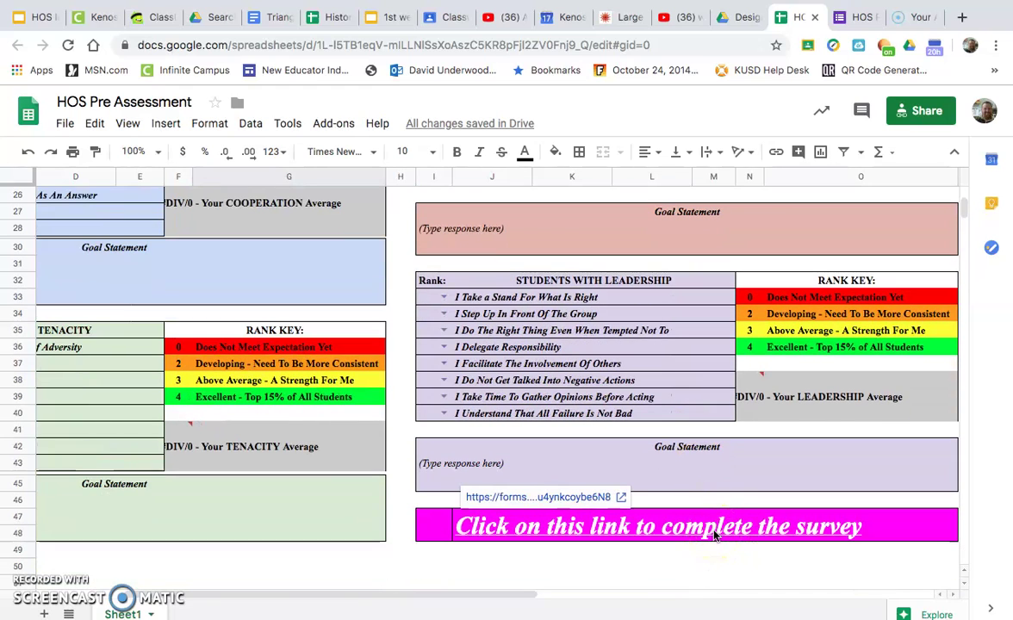
pyautogui.click(715, 530)
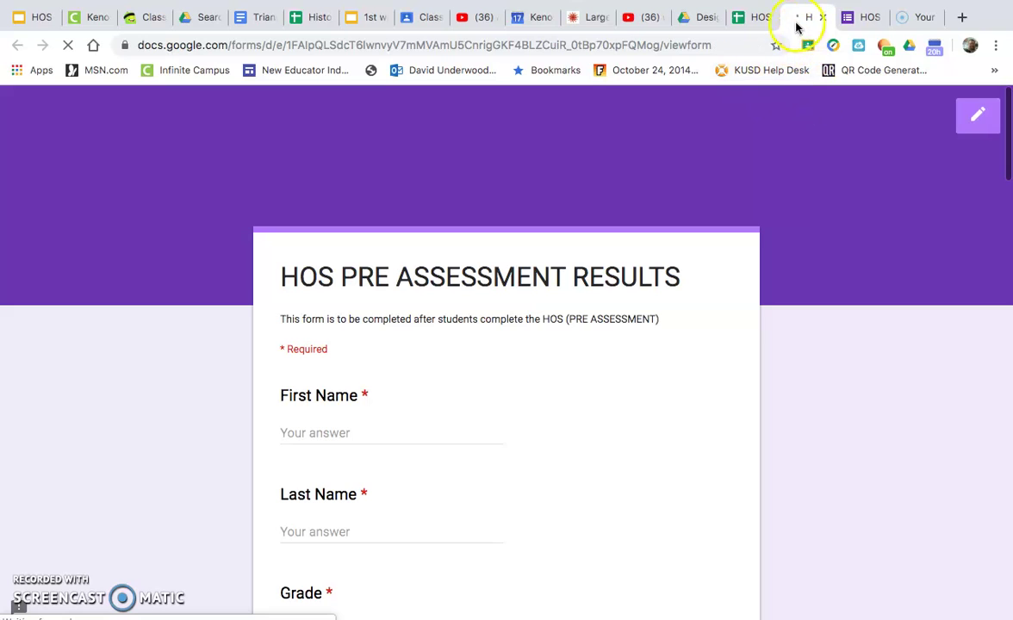
# Step: Revisit the spreadsheet briefly, then review the name, grade and crew teacher questions on the HOS PRE ASSESSMENT RESULTS form
pyautogui.click(752, 17)
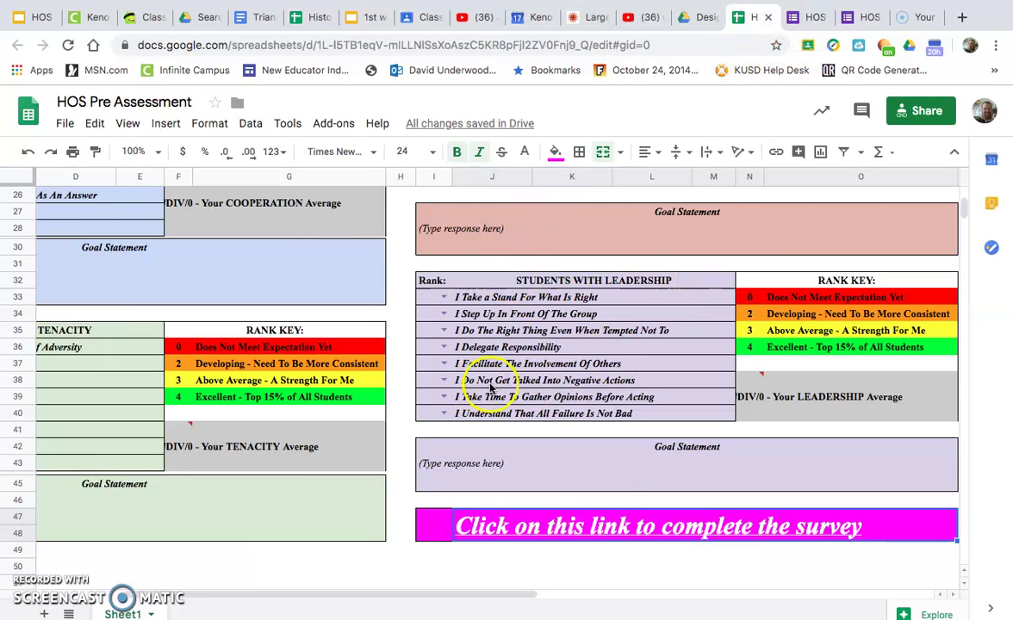
pyautogui.click(813, 19)
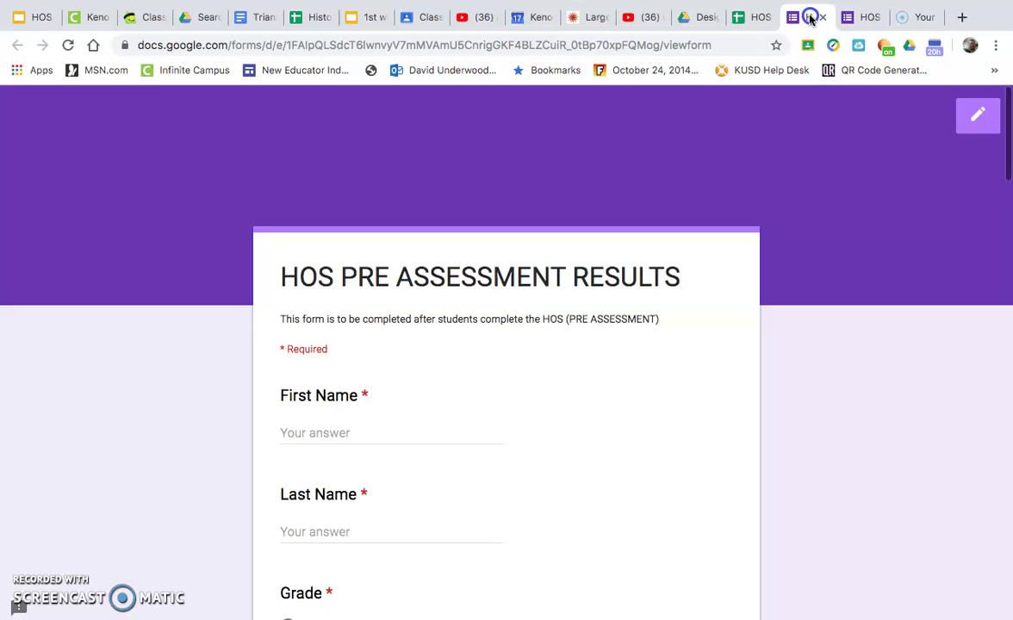
pyautogui.scroll(-3, 518, 384)
pyautogui.scroll(-3, 517, 386)
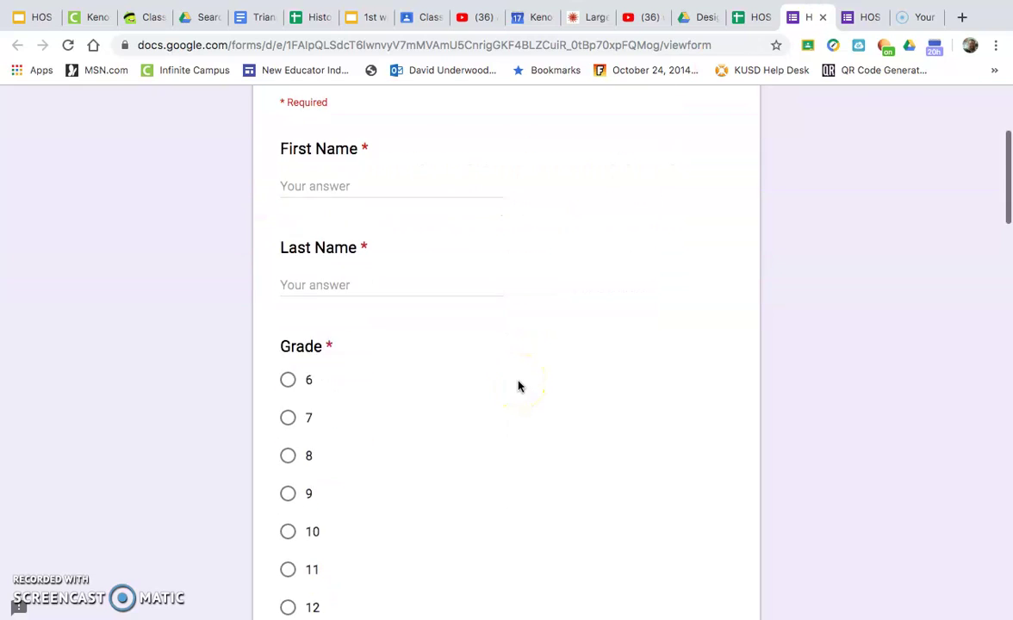
pyautogui.scroll(2, 518, 386)
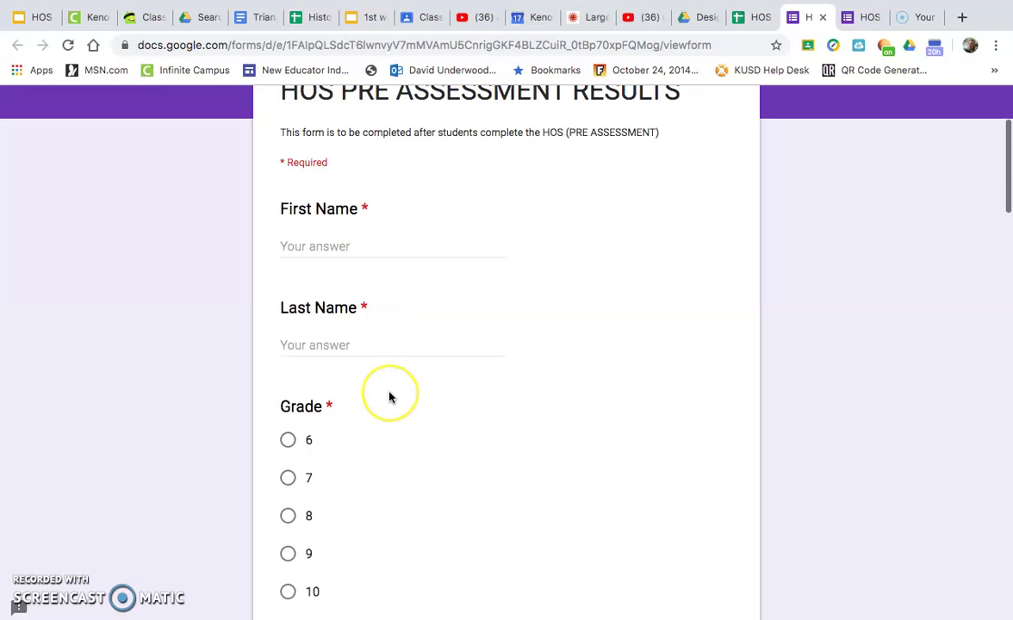
pyautogui.scroll(-3, 388, 396)
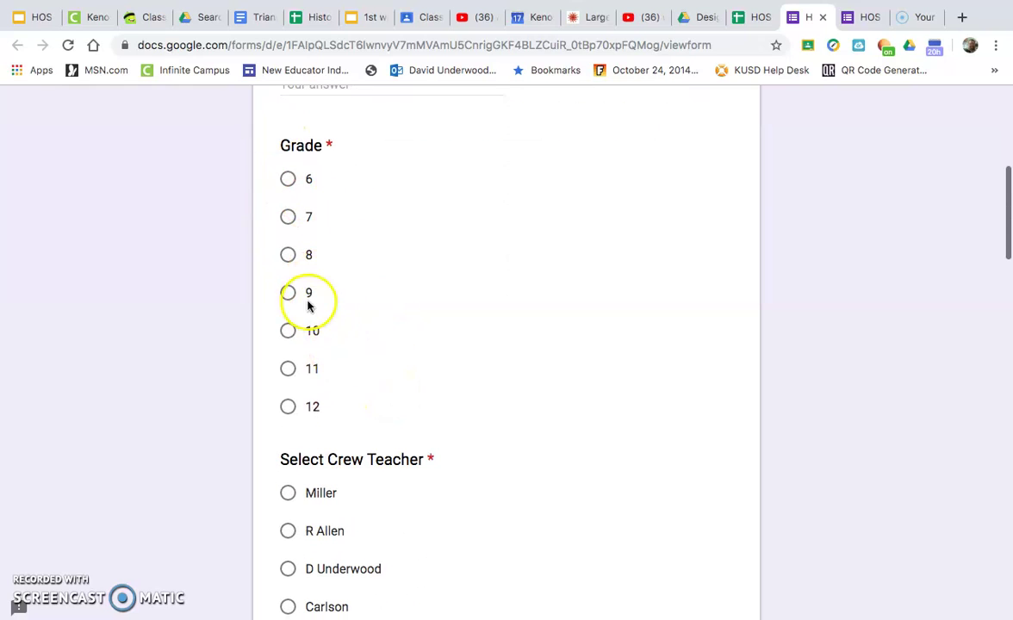
pyautogui.scroll(-7, 333, 331)
pyautogui.scroll(5, 332, 330)
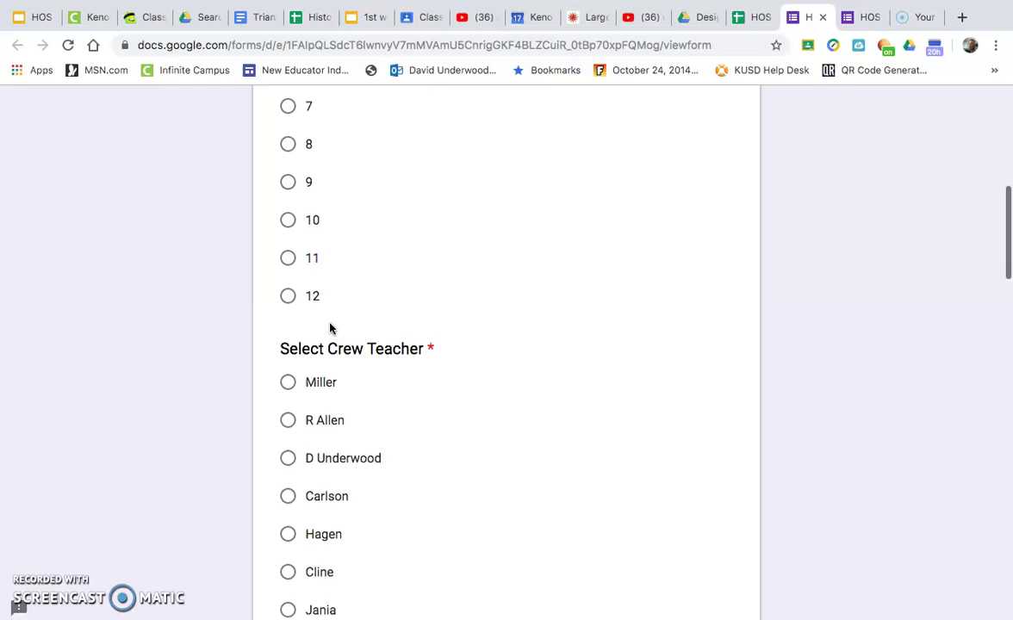
# Step: Look through the full list of Select Crew Teacher options on the results form
pyautogui.scroll(2, 330, 329)
pyautogui.scroll(-2, 371, 466)
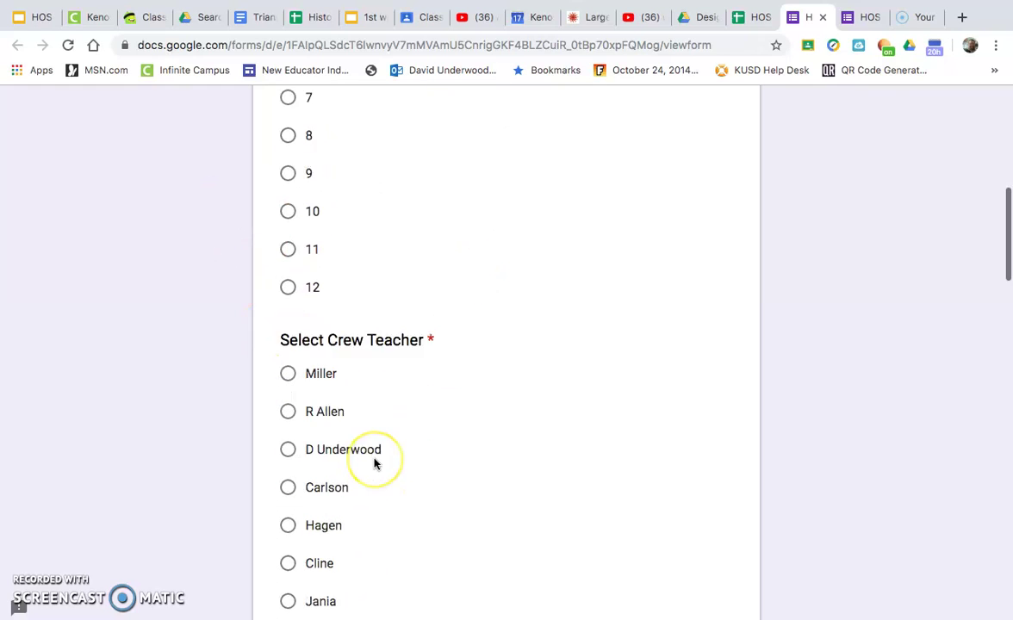
pyautogui.scroll(-8, 374, 464)
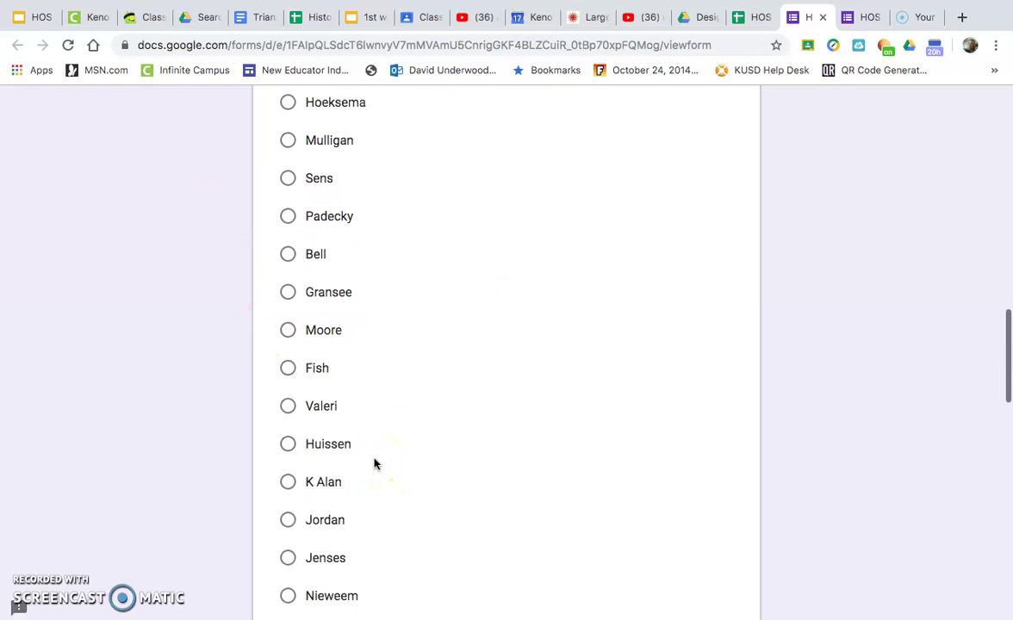
pyautogui.scroll(-1, 374, 464)
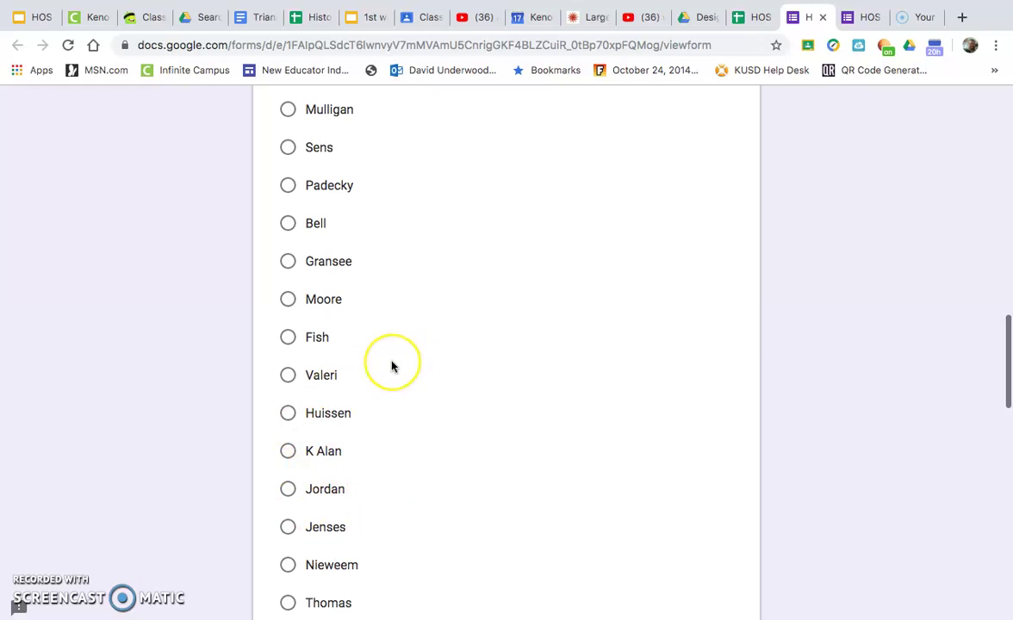
pyautogui.scroll(-3, 392, 367)
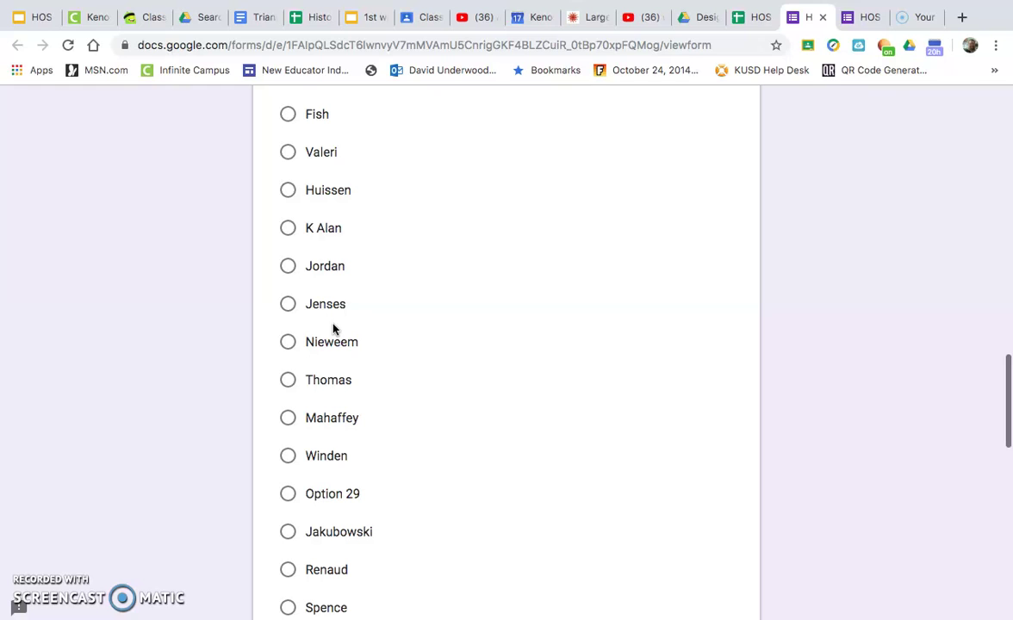
pyautogui.scroll(1, 334, 328)
pyautogui.scroll(-2, 334, 328)
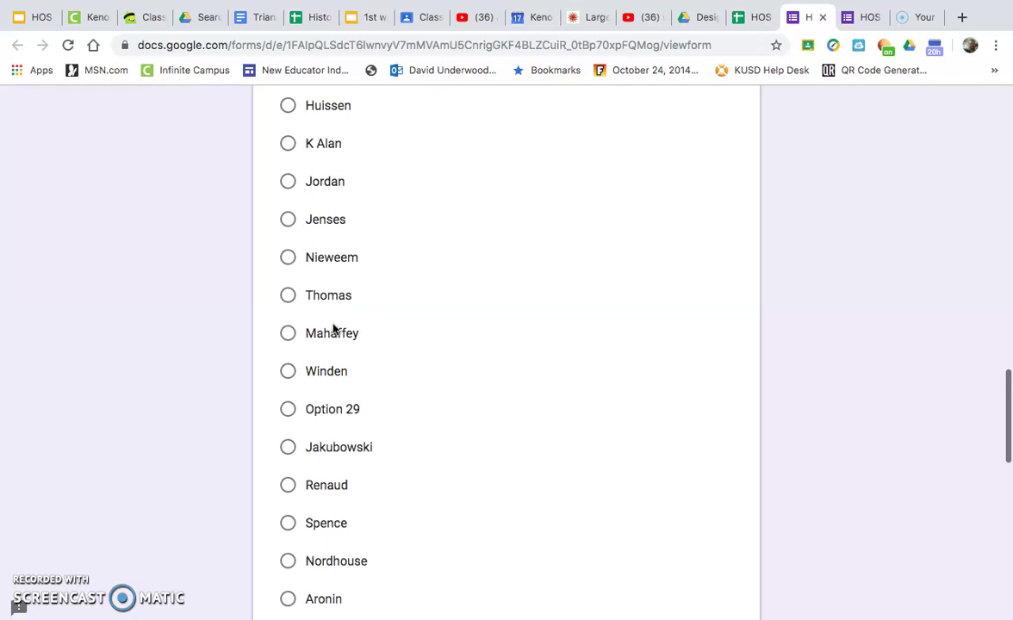
pyautogui.scroll(-5, 334, 328)
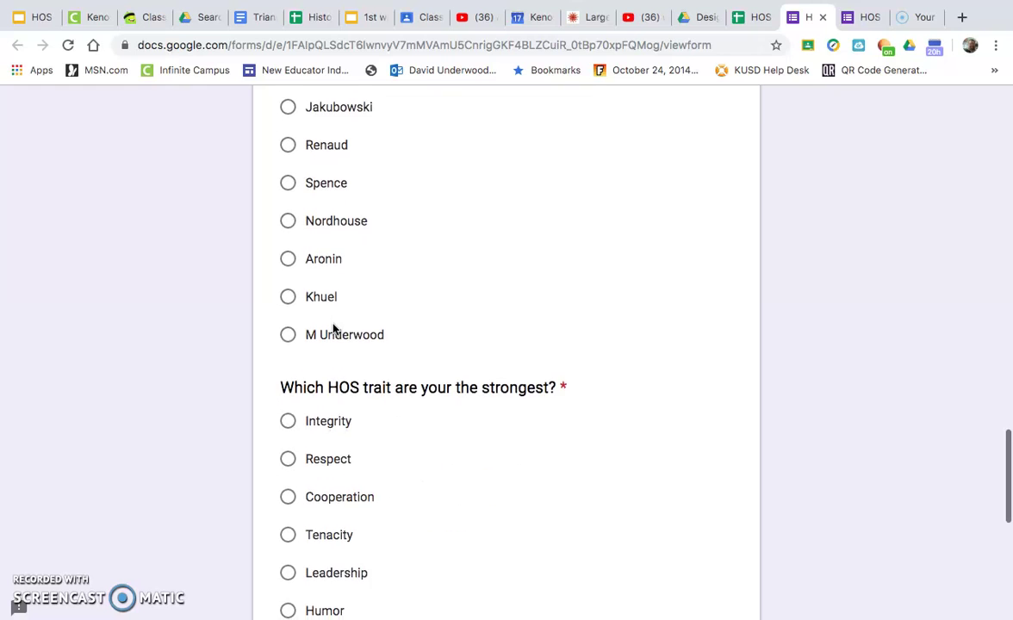
# Step: Review the questions asking for the strongest HOS trait and the trait that needs the most growth
pyautogui.scroll(-2, 430, 214)
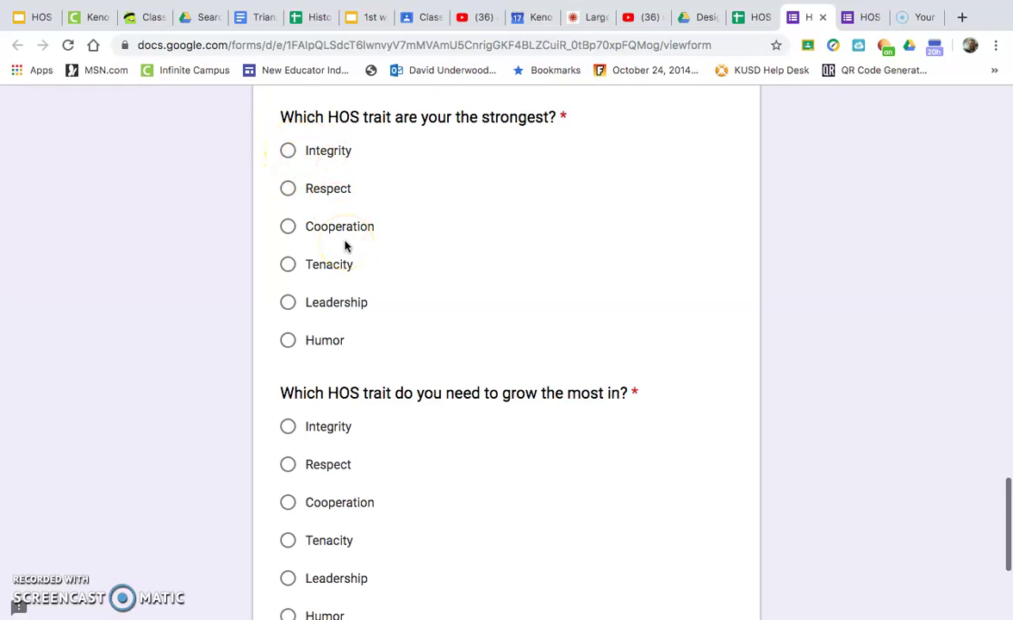
pyautogui.scroll(-3, 344, 241)
pyautogui.scroll(5, 345, 241)
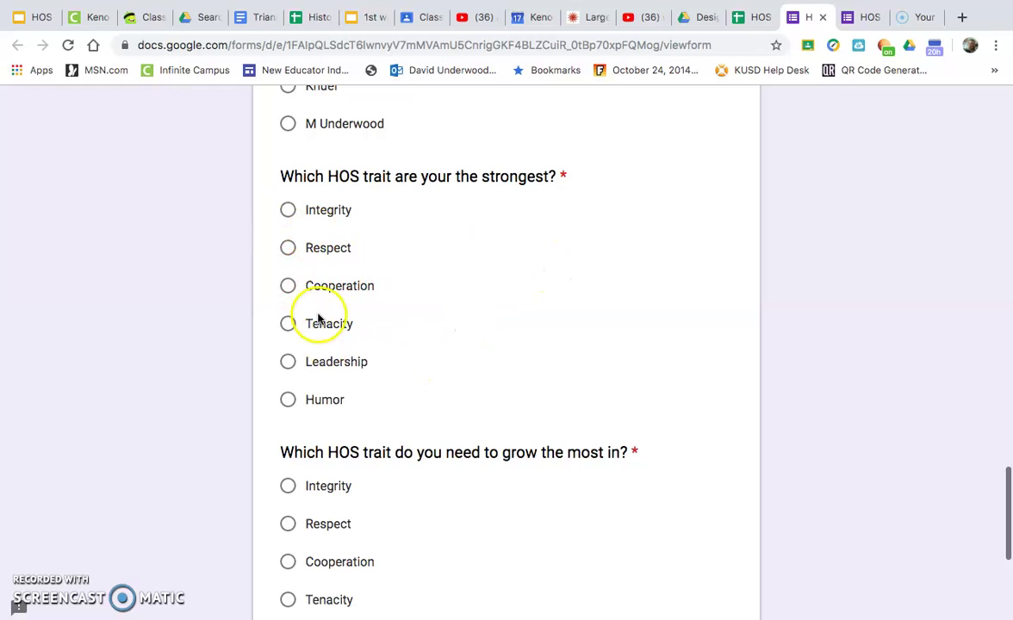
pyautogui.scroll(-2, 396, 251)
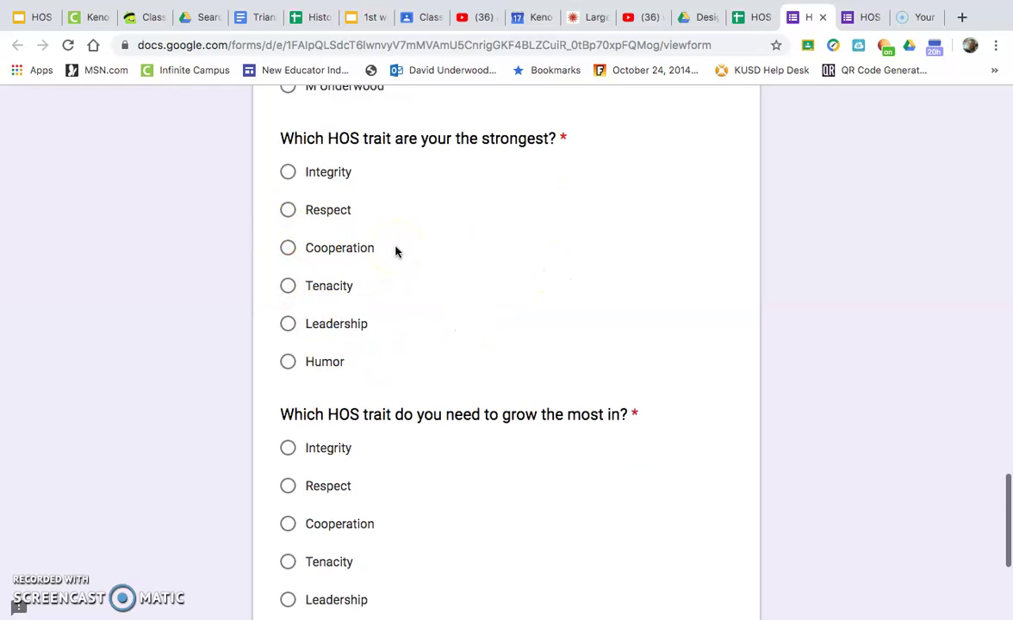
pyautogui.scroll(2, 395, 252)
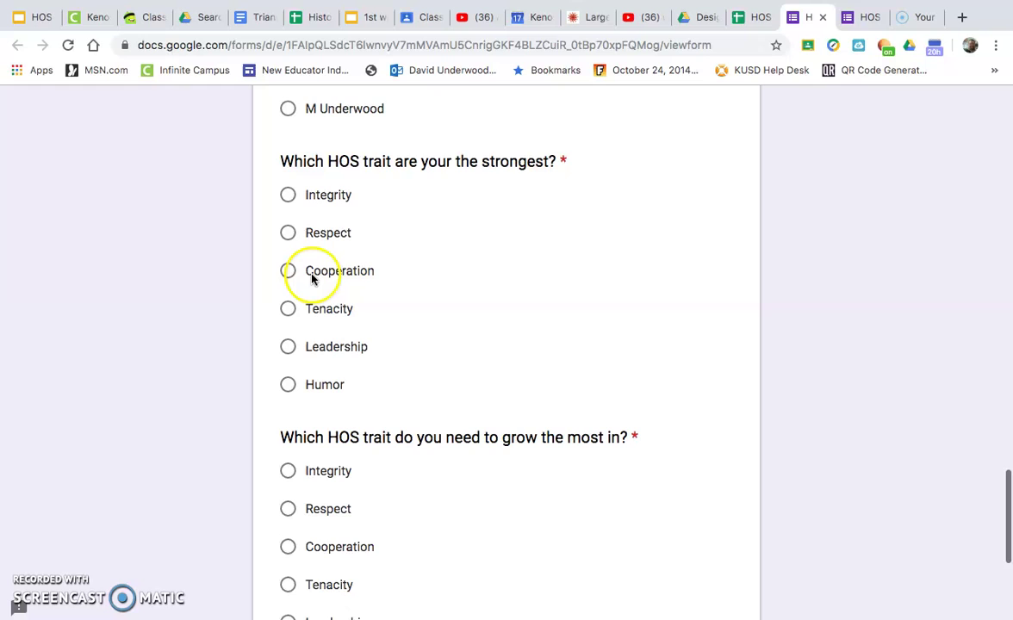
pyautogui.scroll(-3, 312, 278)
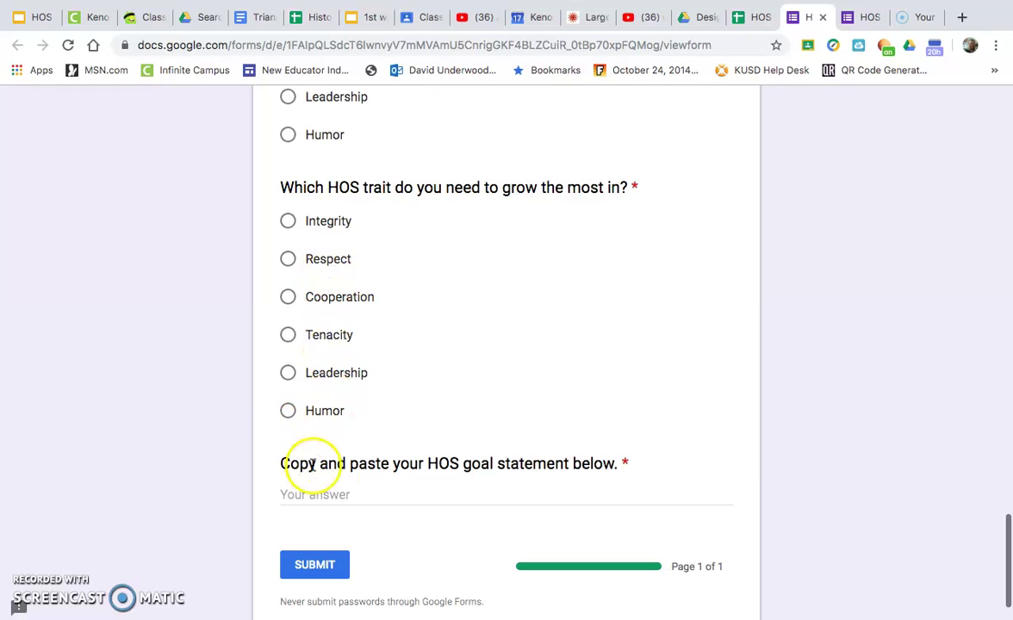
# Step: Activate the form's HOS goal statement answer, check the goal statement boxes in the spreadsheet, and return to the form
pyautogui.click(310, 497)
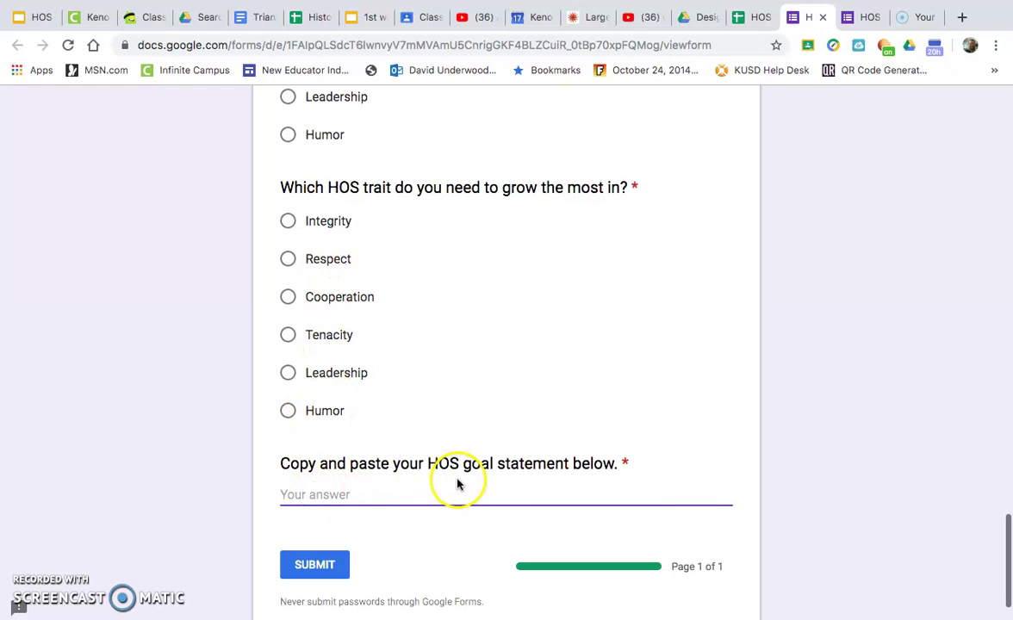
pyautogui.click(749, 17)
pyautogui.scroll(1, 220, 345)
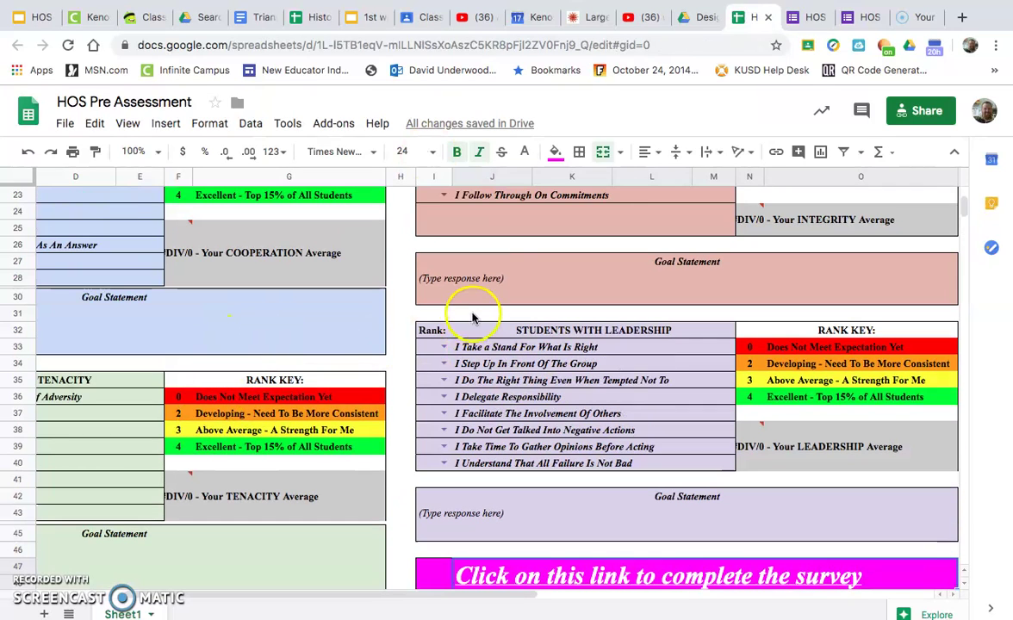
pyautogui.click(806, 17)
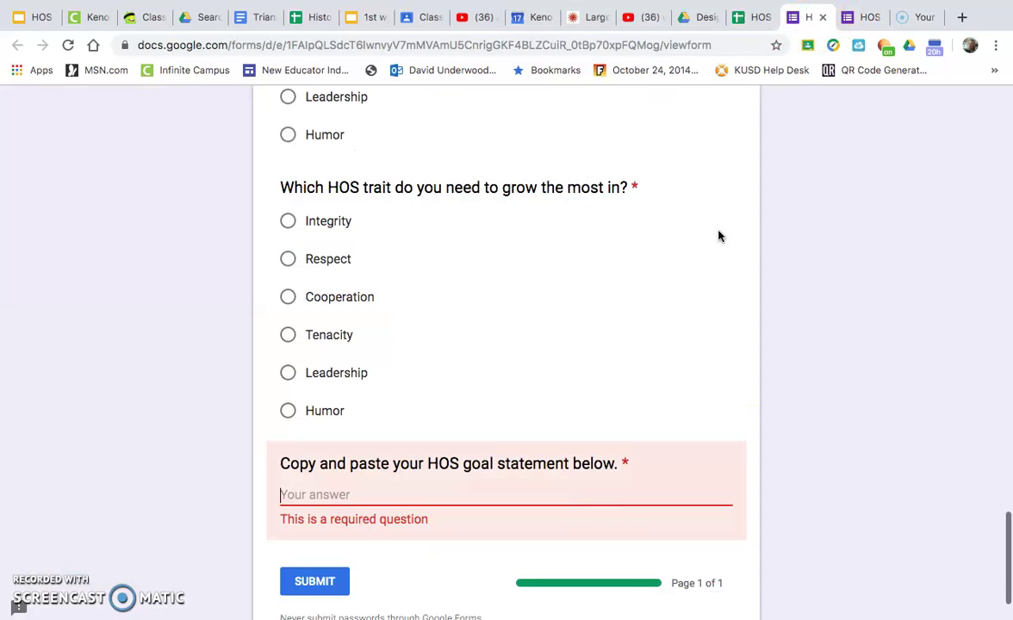
# Step: Check the submit area at the end of the form and look back over the questions up to the form title
pyautogui.scroll(-3, 588, 423)
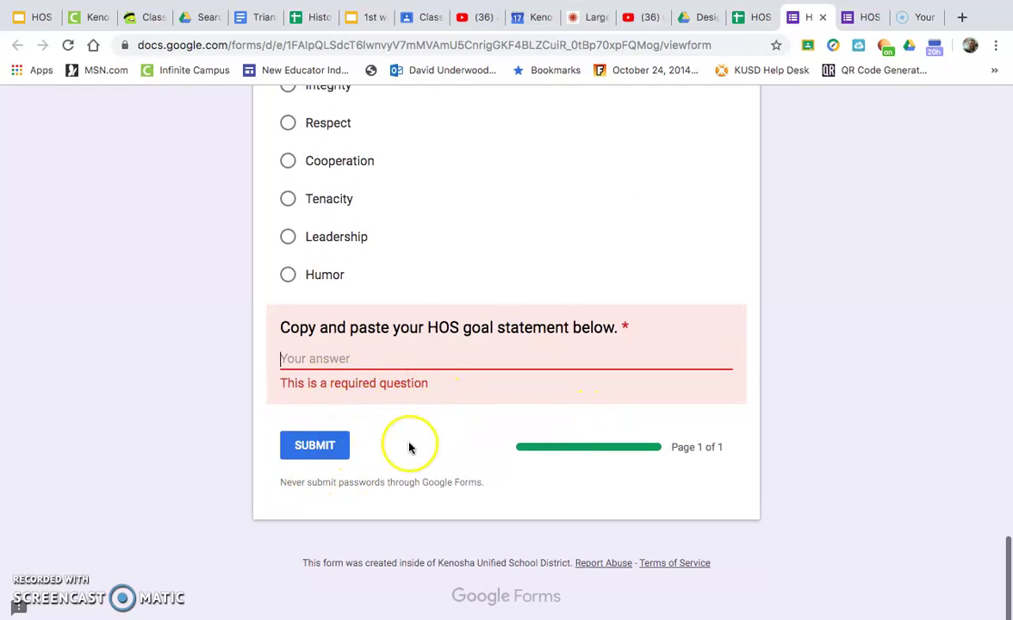
pyautogui.scroll(3, 407, 448)
pyautogui.scroll(10, 406, 454)
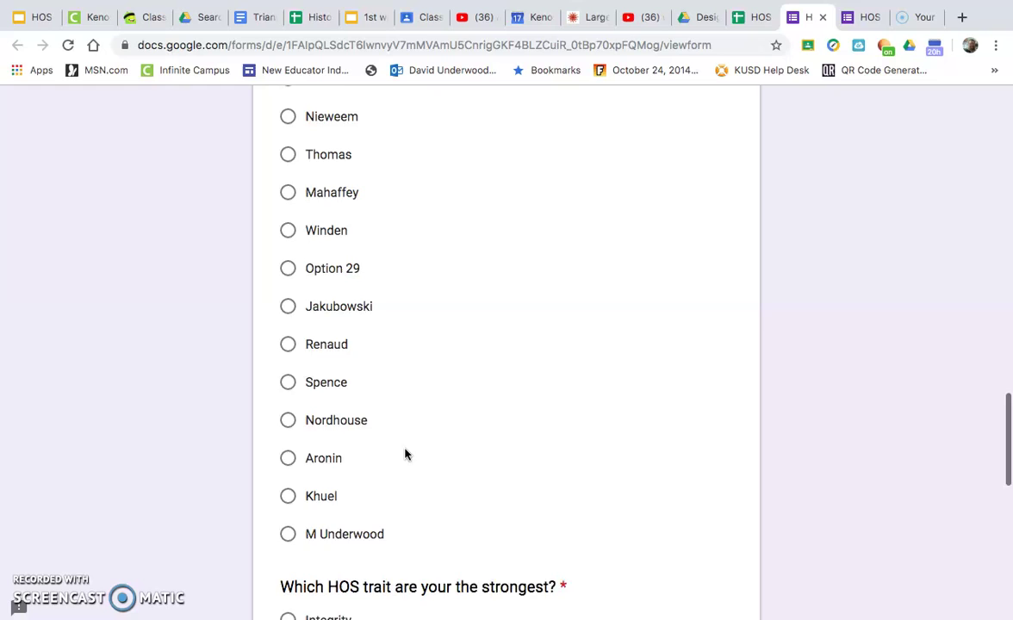
pyautogui.scroll(1, 407, 455)
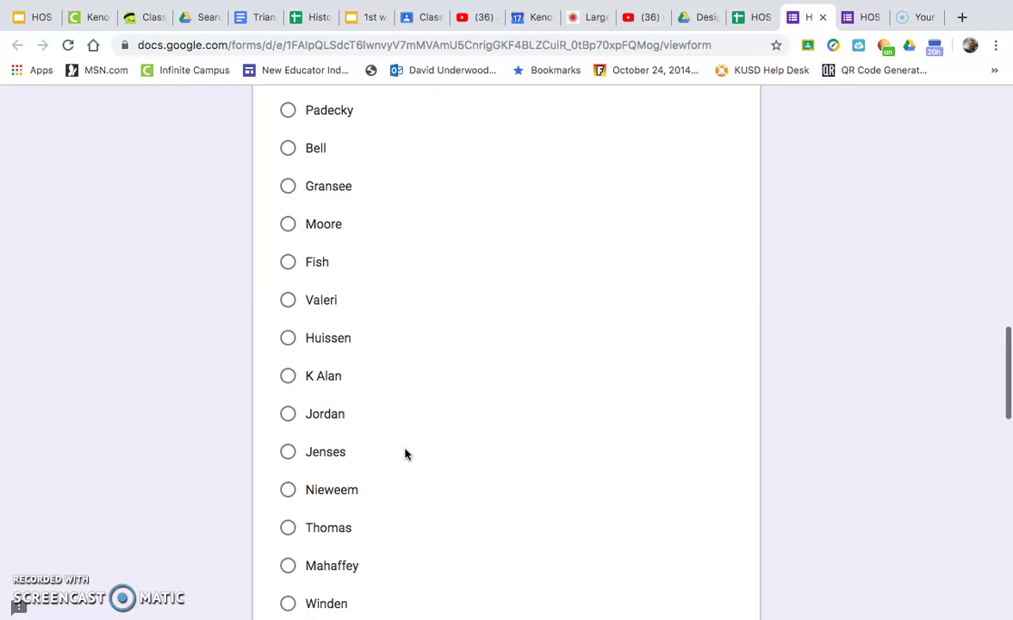
pyautogui.scroll(15, 406, 454)
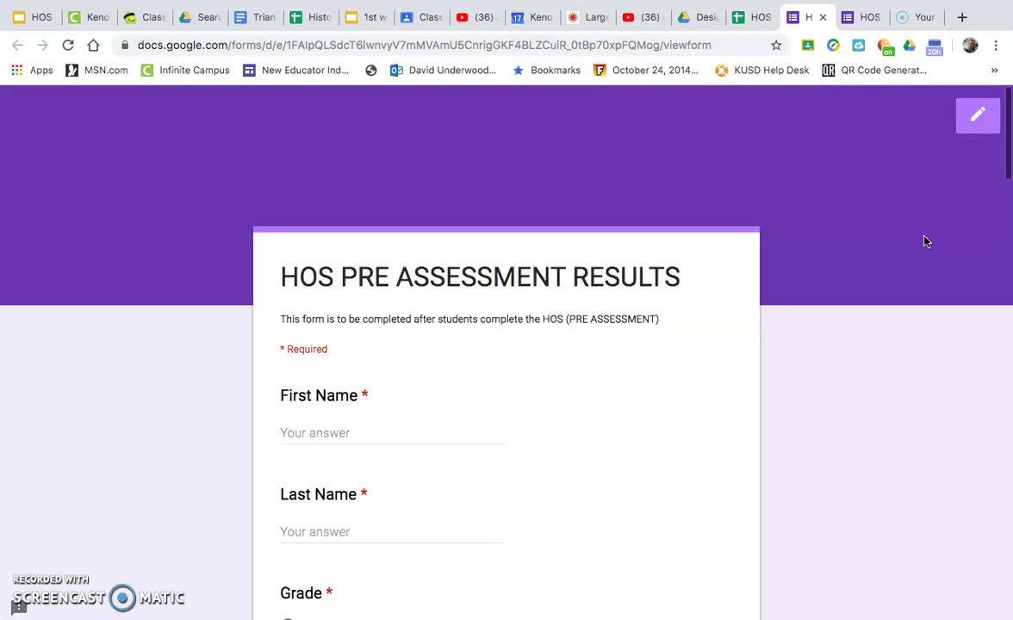
# Step: Return to the HOS Pre Assessment spreadsheet and review the habit sections back up to the instructions under its title
pyautogui.click(756, 26)
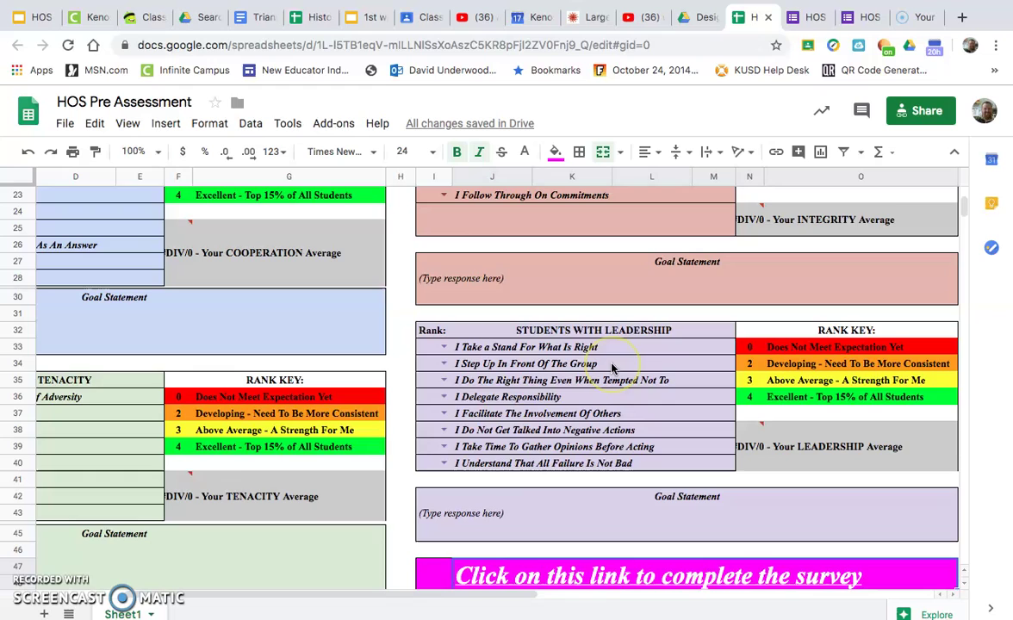
pyautogui.scroll(5, 612, 369)
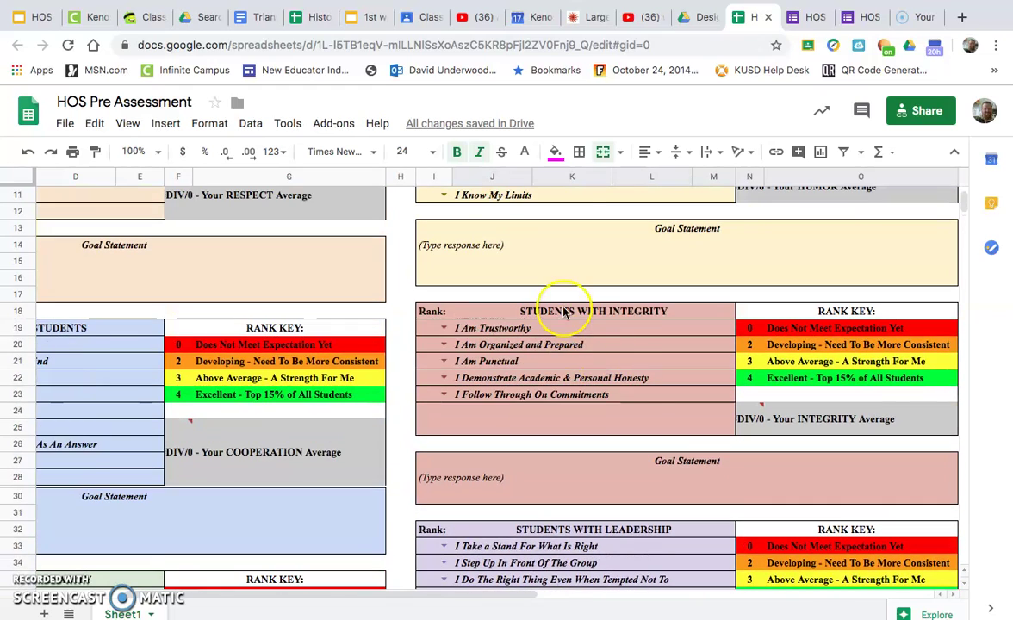
pyautogui.scroll(5, 558, 310)
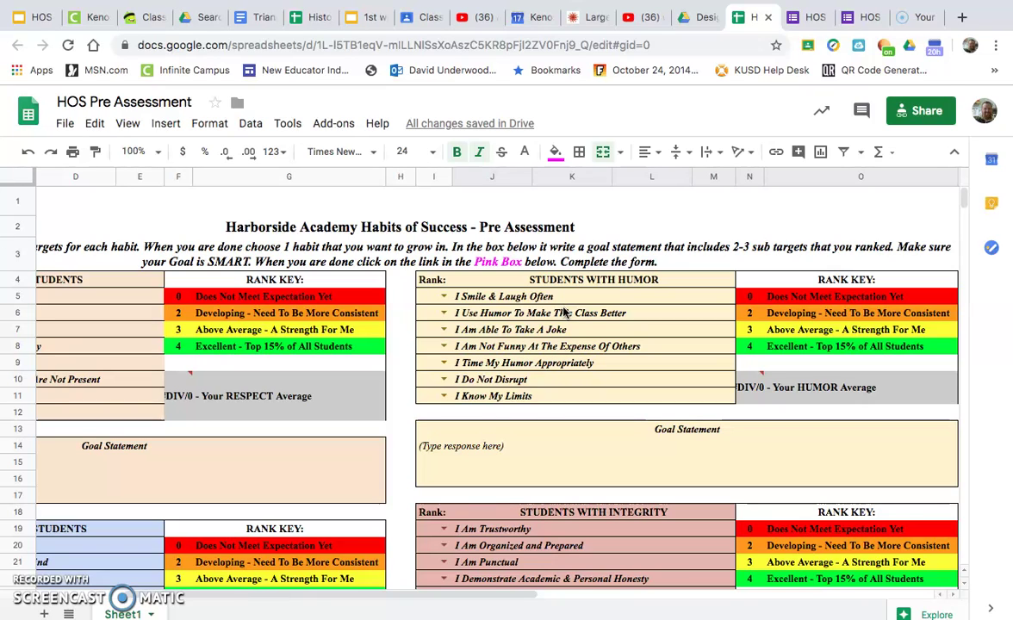
pyautogui.moveTo(429, 603)
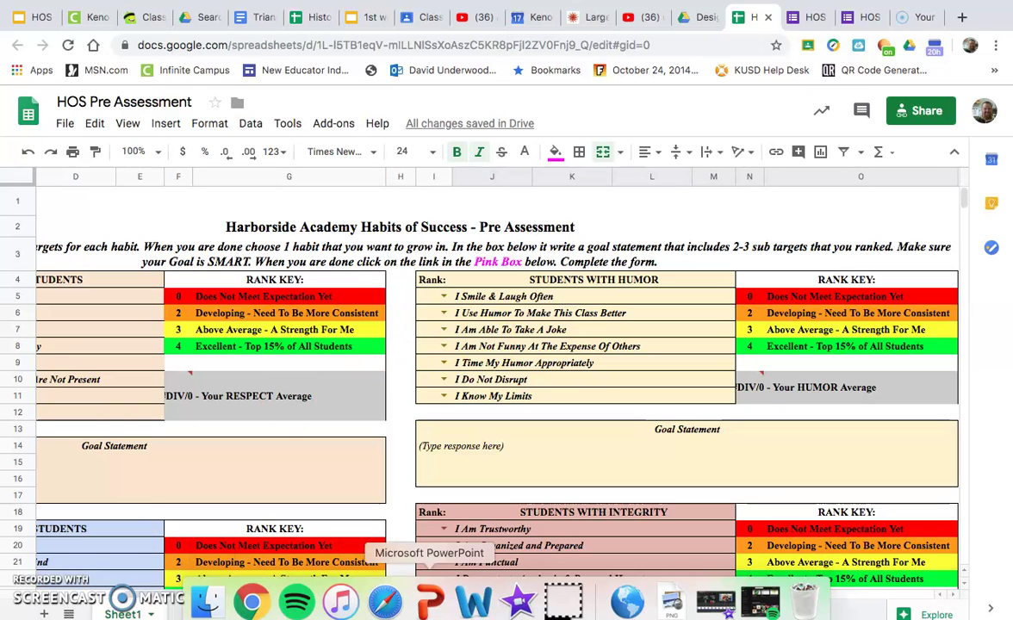
pyautogui.click(564, 603)
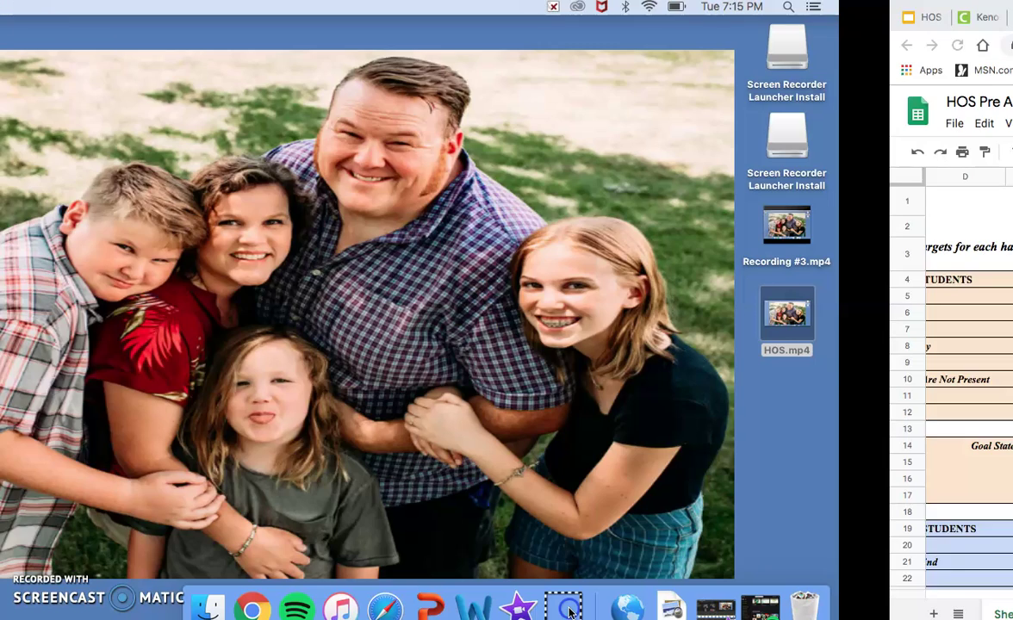